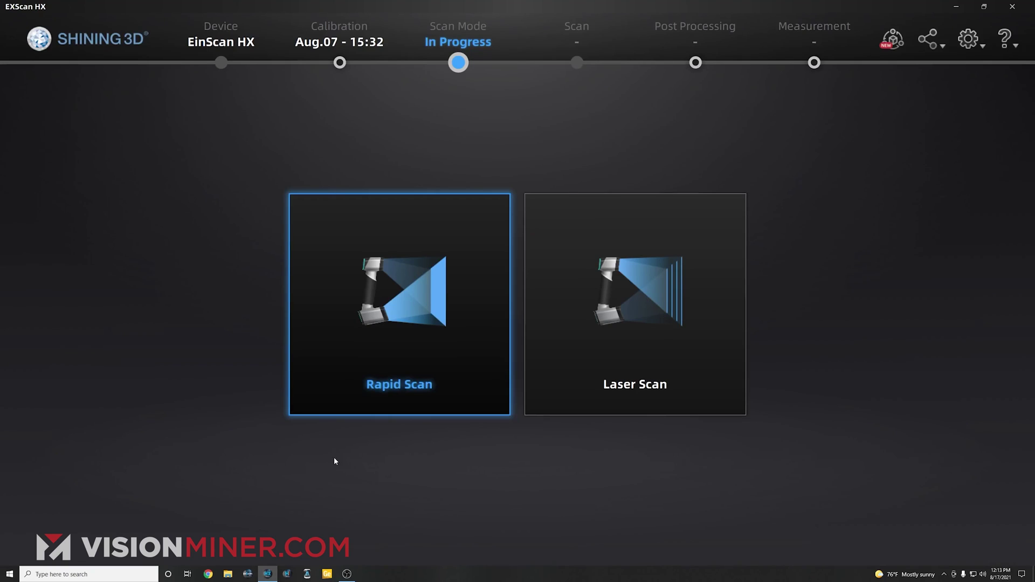
Step: Choose Laser Scan mode and start a new project group once initialization finishes
click(668, 285)
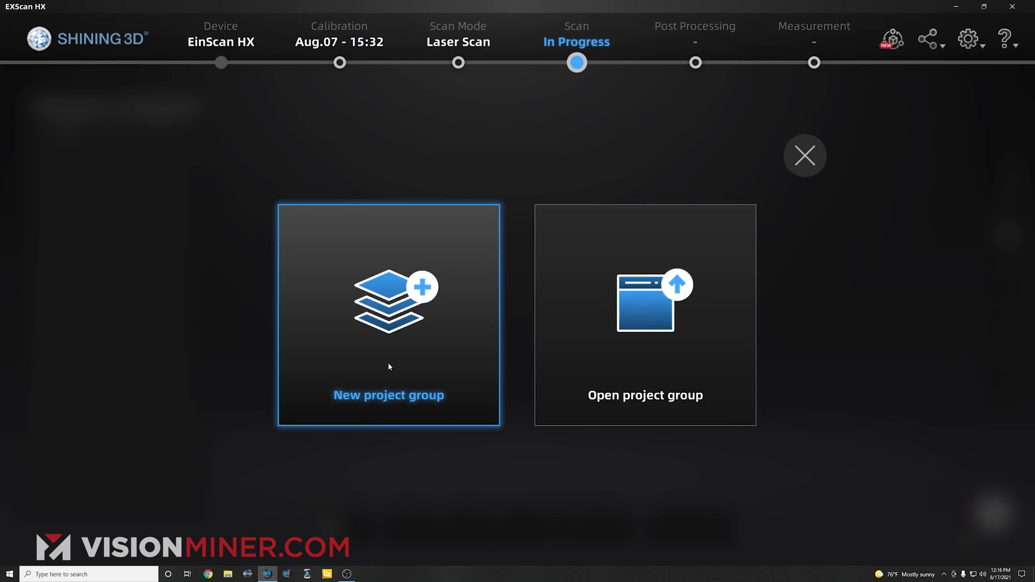
click(389, 367)
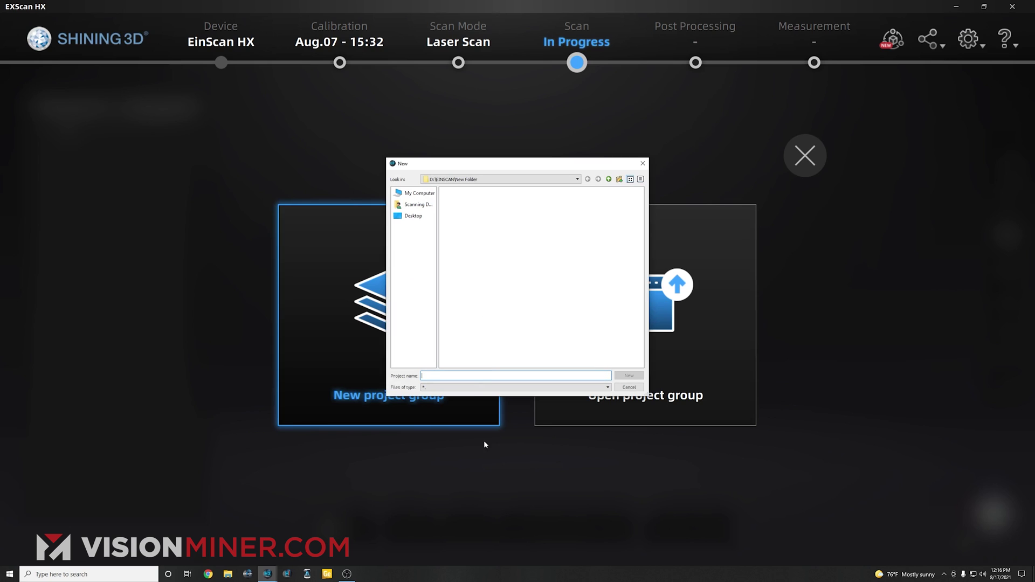
Step: Create the project 'HX_Mold Scan' and settle on Medium Detail (0.5 mm) resolution
text(HX_Mold Scan)
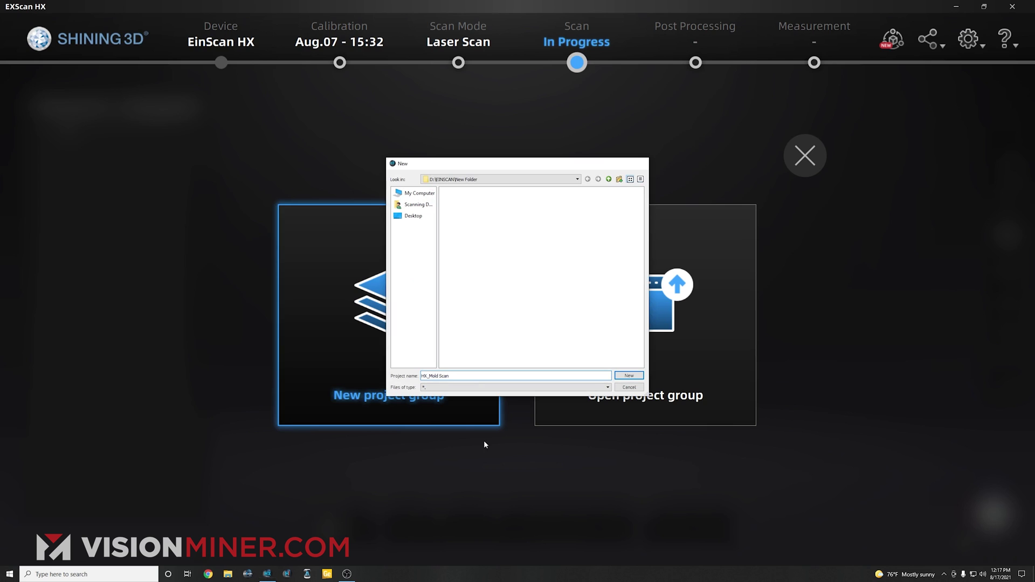
key(Return)
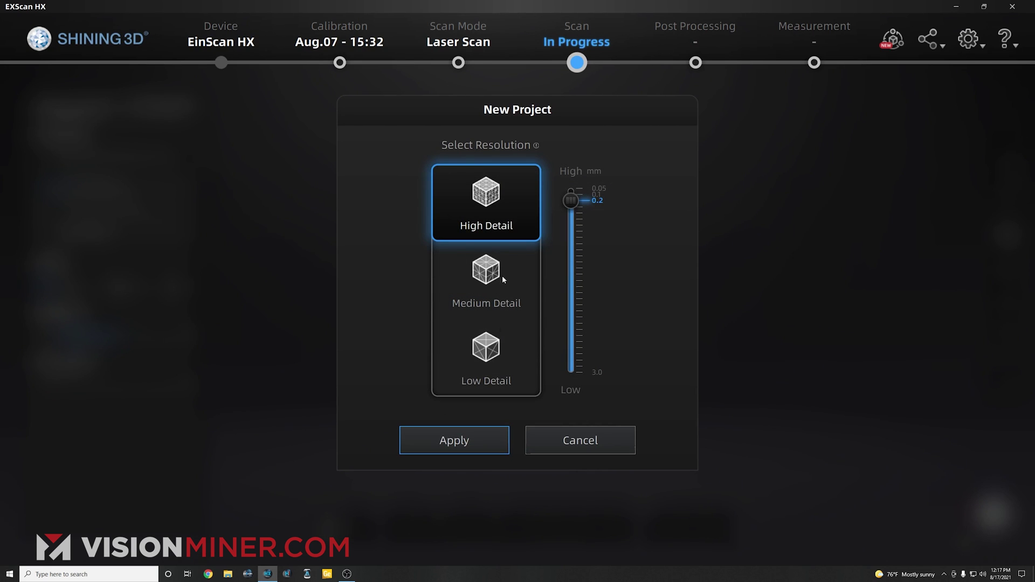
click(493, 367)
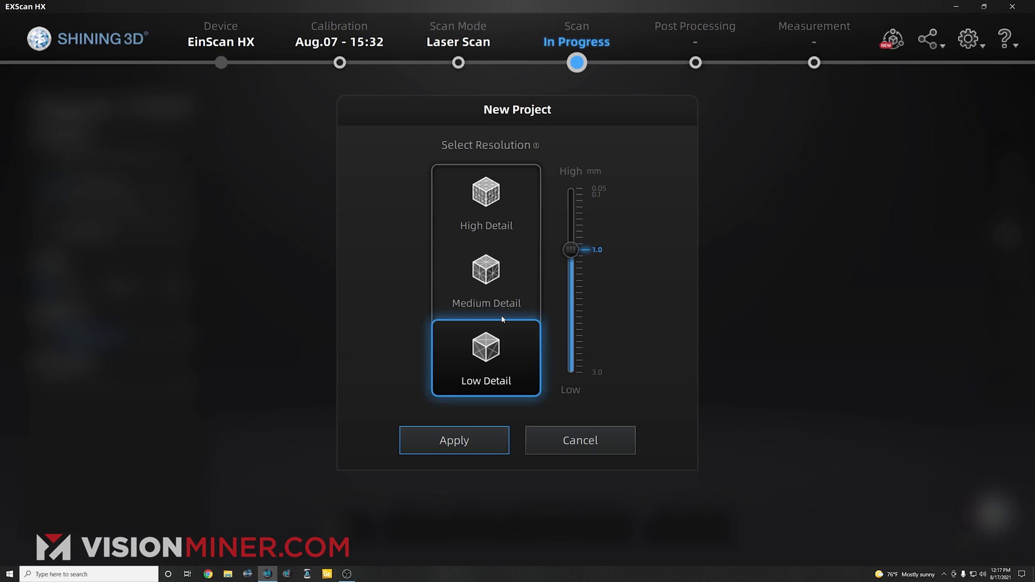
click(506, 285)
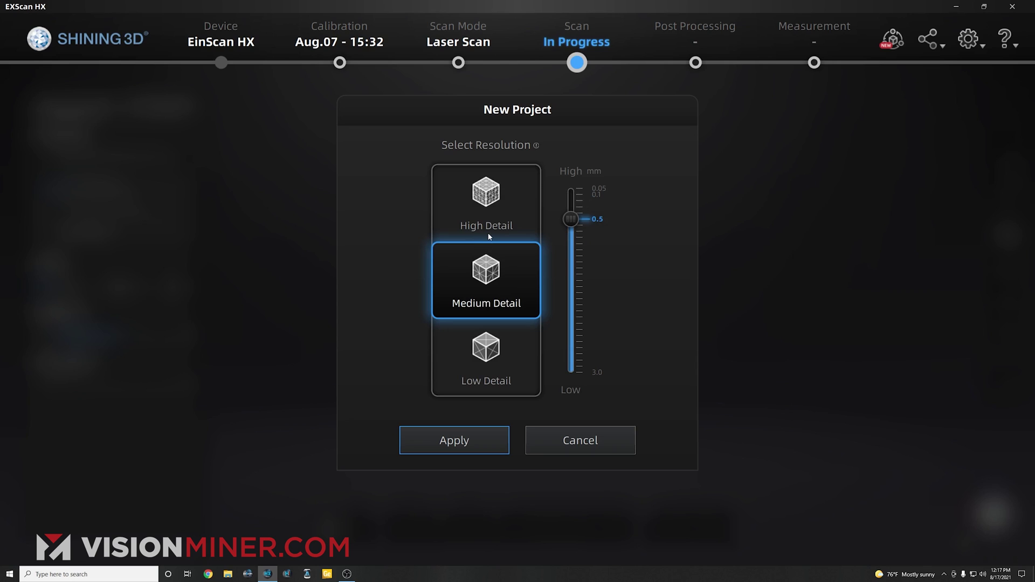
click(486, 218)
Step: Apply the resolution and switch Scan Setting to Scan Markers to capture the 83 markers
click(478, 445)
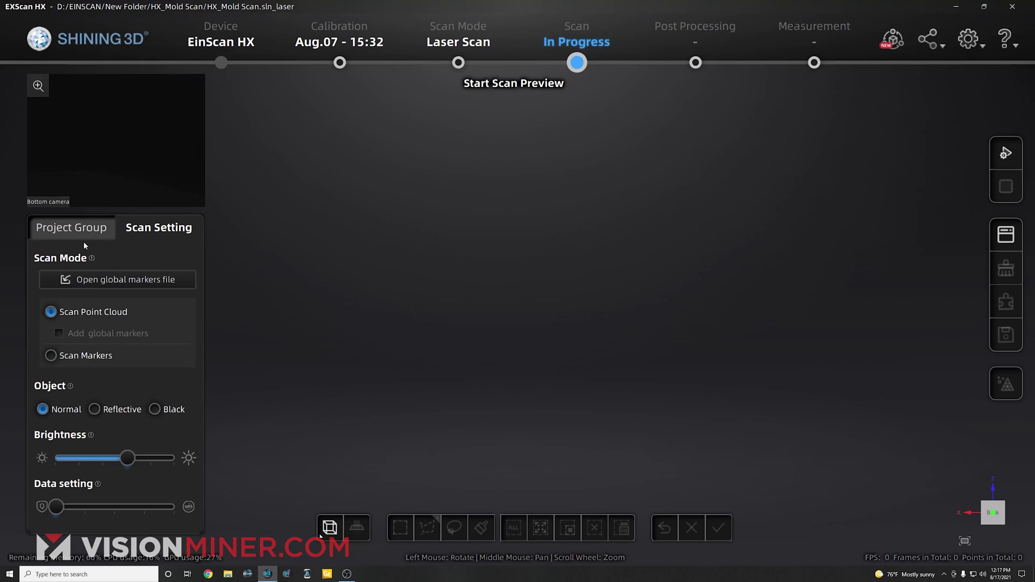
click(50, 356)
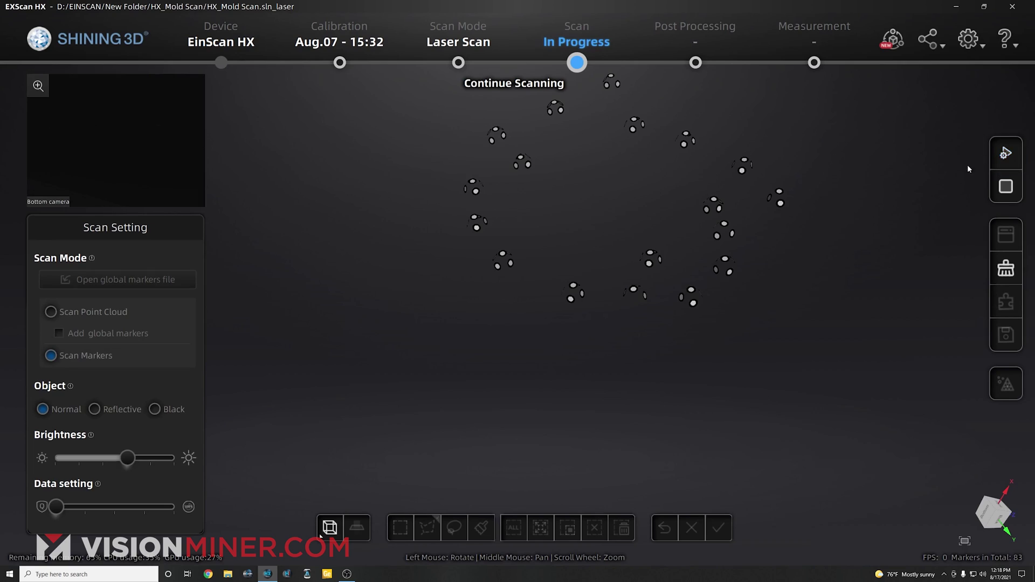
Step: End the marker scan, switch to Scan Point Cloud with Object set to Black, and pause the scan
click(1004, 197)
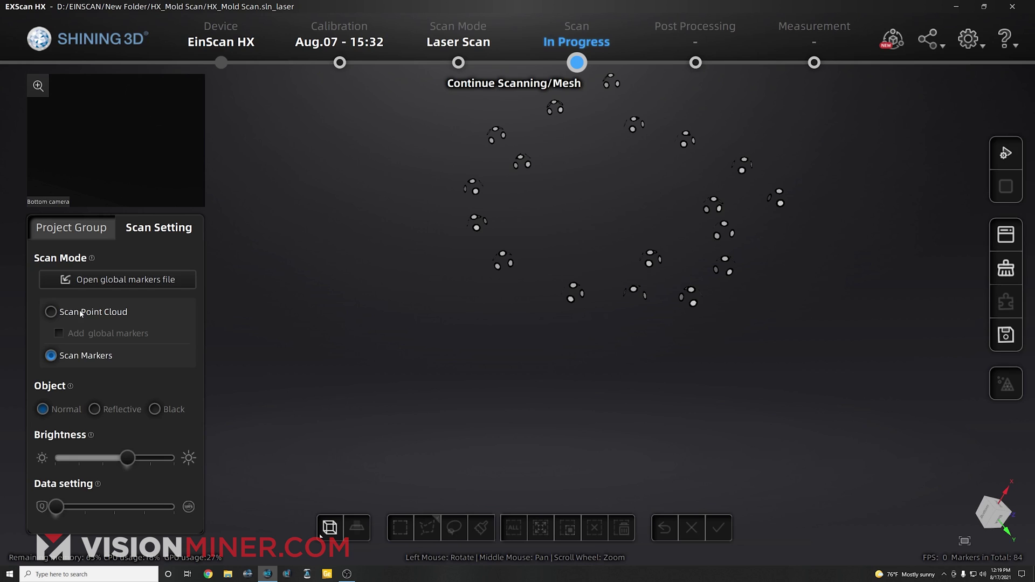
click(81, 313)
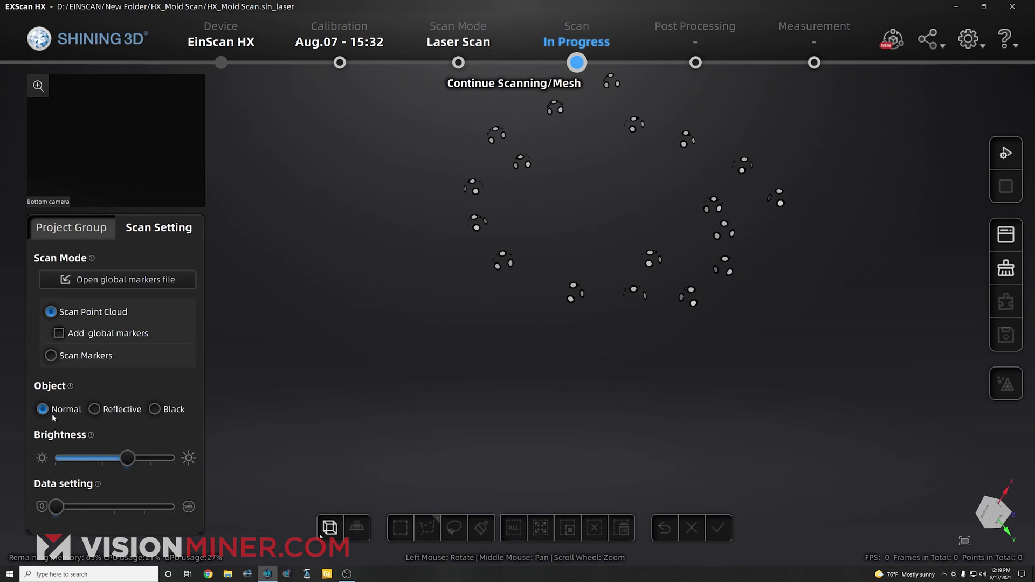
click(95, 411)
click(154, 410)
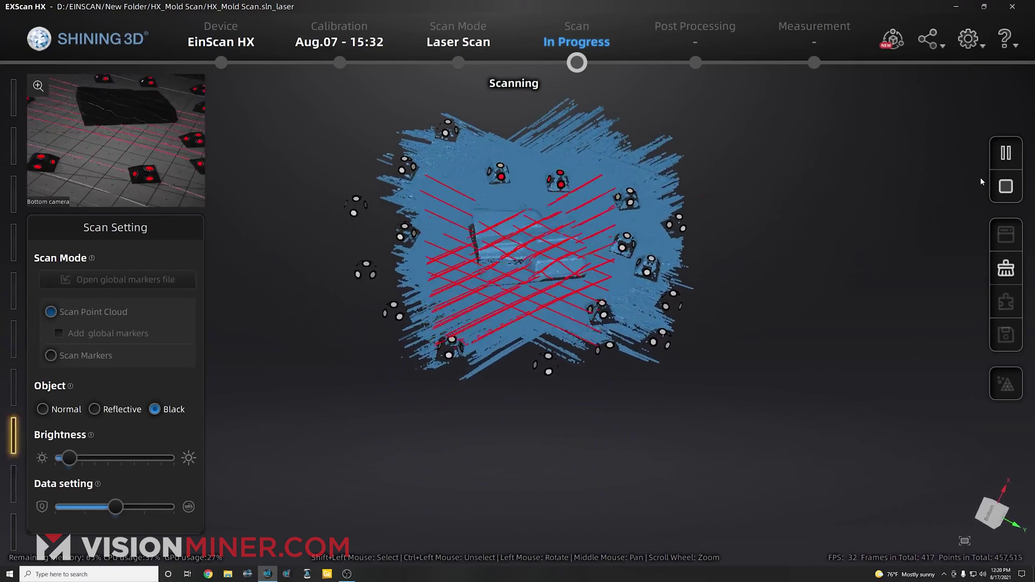
key(space)
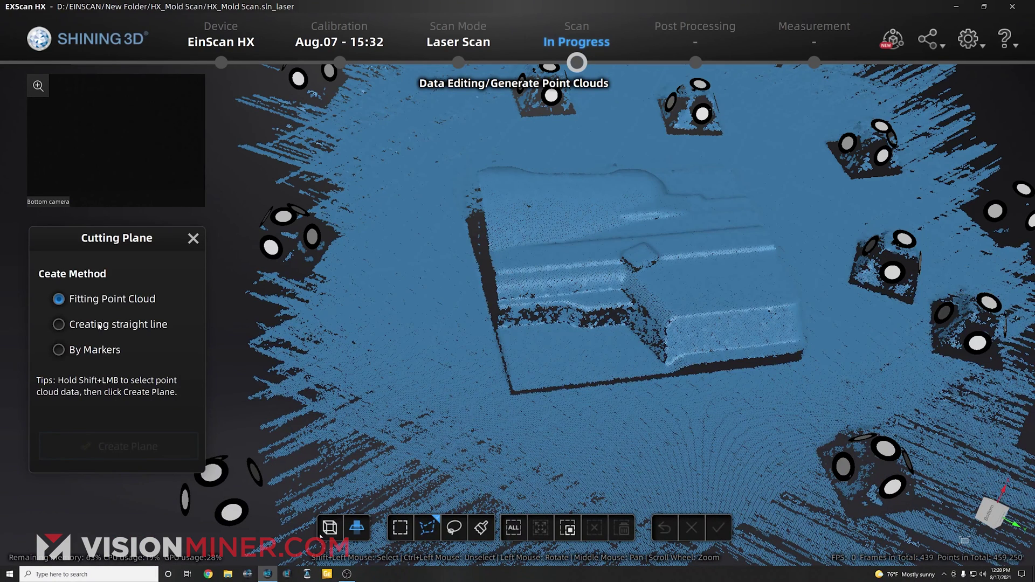
Step: Try the marker-based method for building the cutting plane
click(59, 350)
Step: Fit a cutting plane to a strip of table points using the Fitting Point Cloud method
click(59, 300)
click(59, 350)
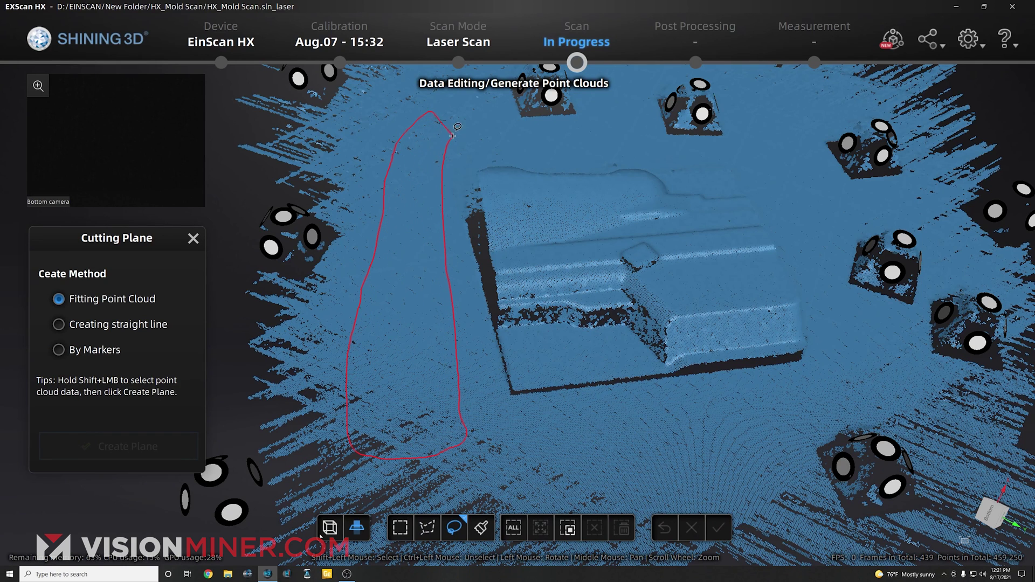
shift+drag(464, 70, 439, 87)
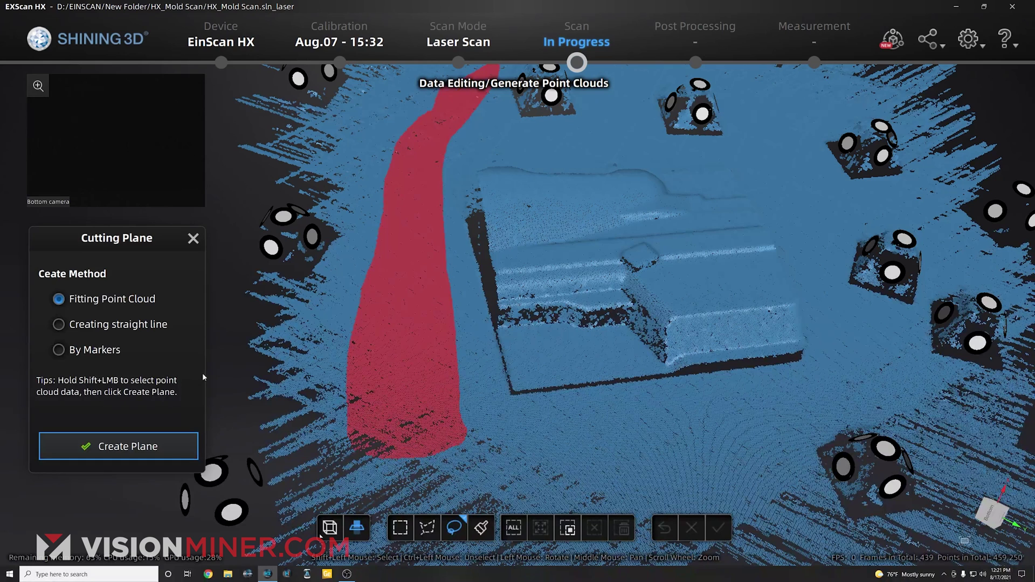
click(108, 447)
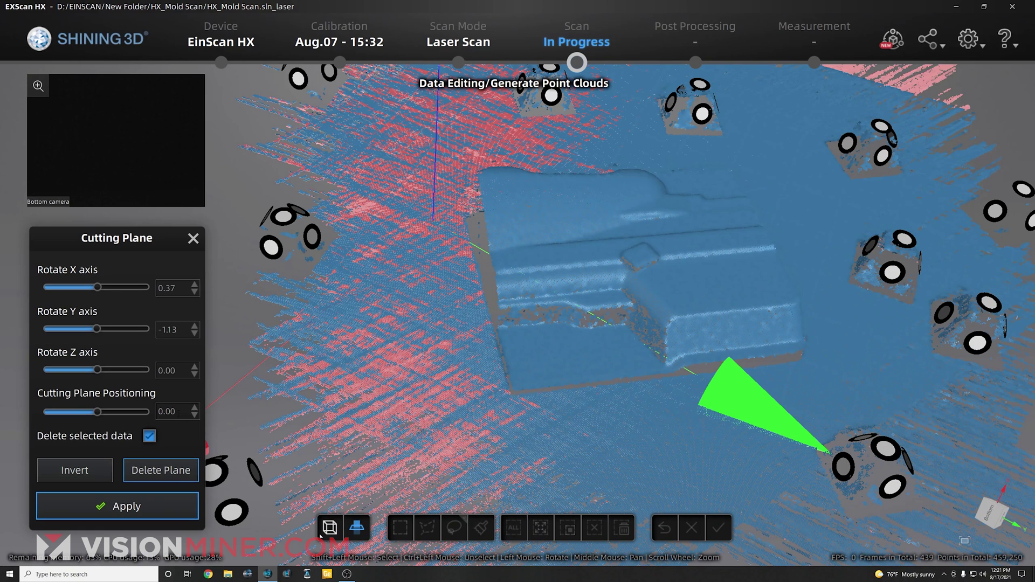
Step: Fine-tune the cutting plane position and delete the table data below it, leaving 160,177 points
click(195, 408)
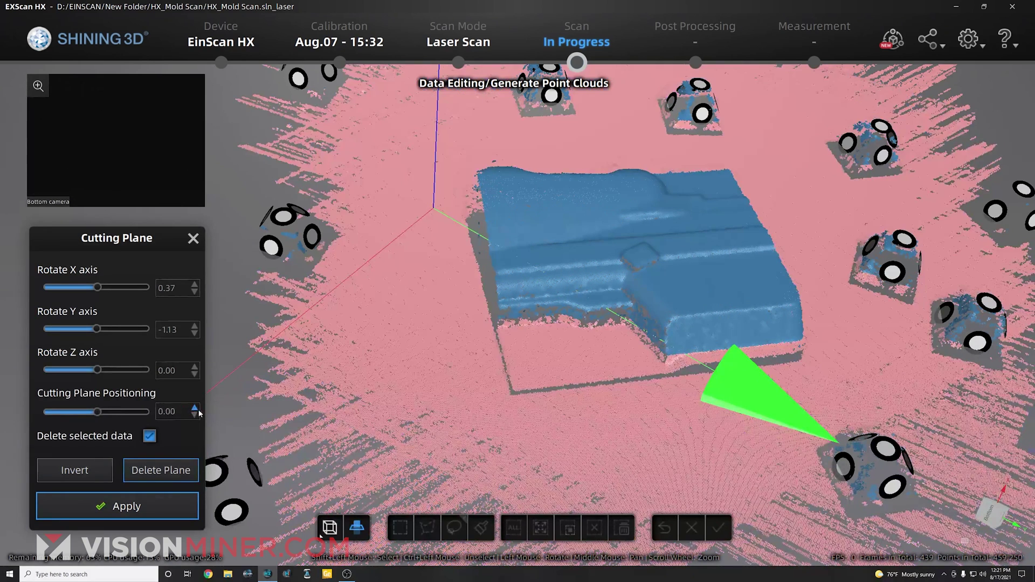
click(194, 414)
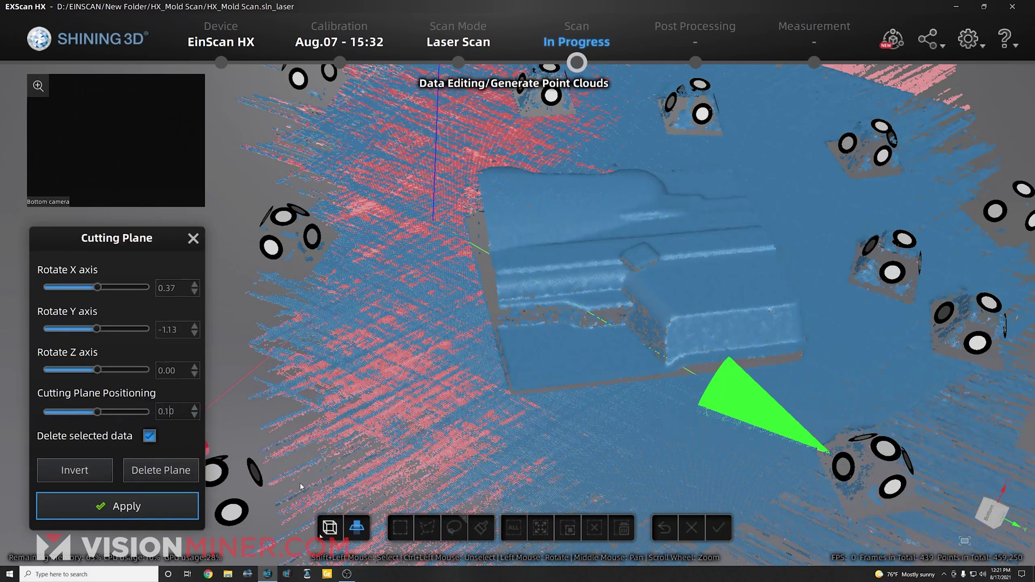
click(175, 370)
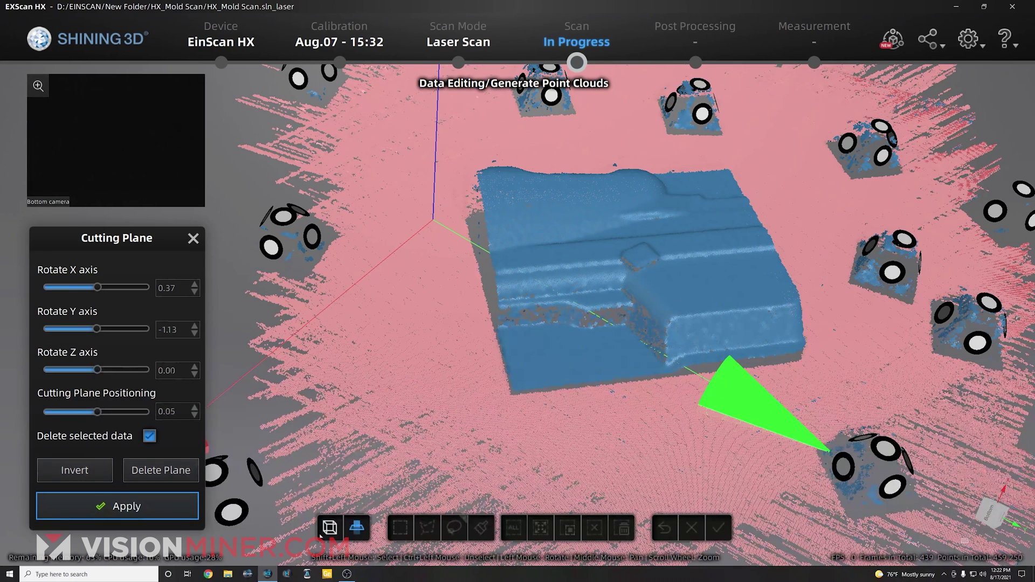
key(shift+Tab)
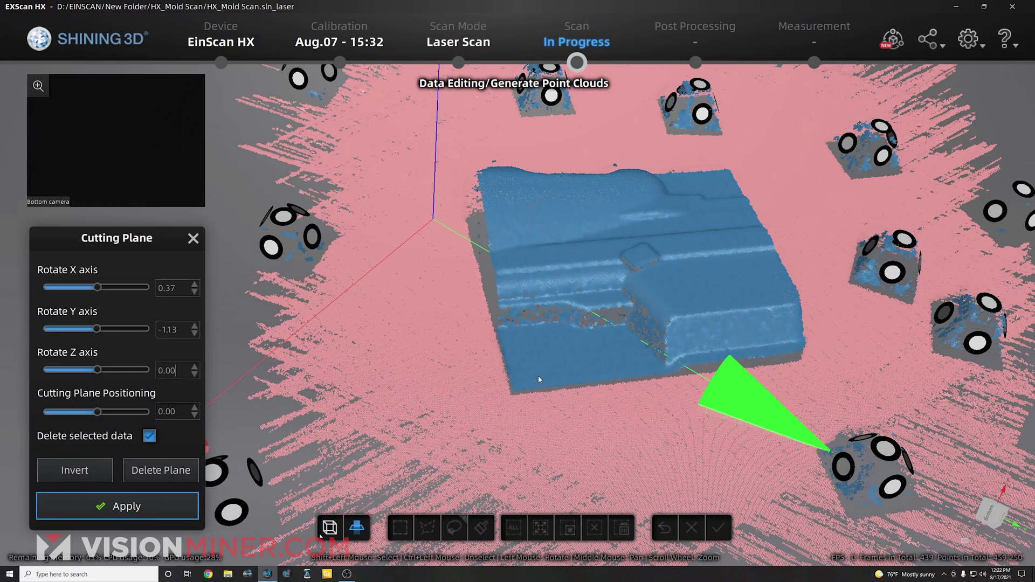
click(133, 507)
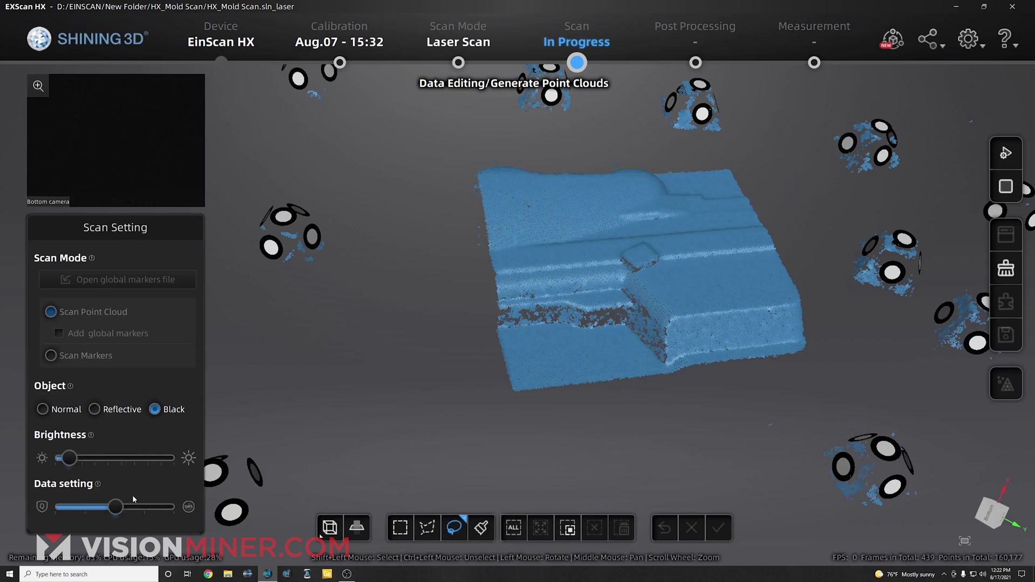
Step: Zoom out to view the whole 2661-frame scan of the mold and marker ring
scroll(319, 354, down, 3)
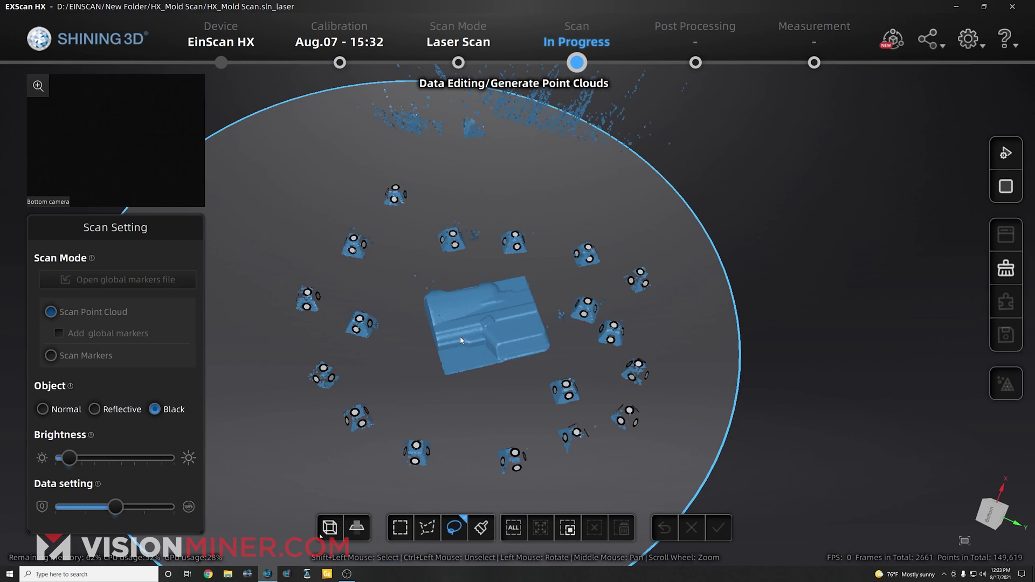
Step: Select the mold, invert to the marker points, delete them, and apply the edit (62,859 points)
scroll(400, 324, up, 5)
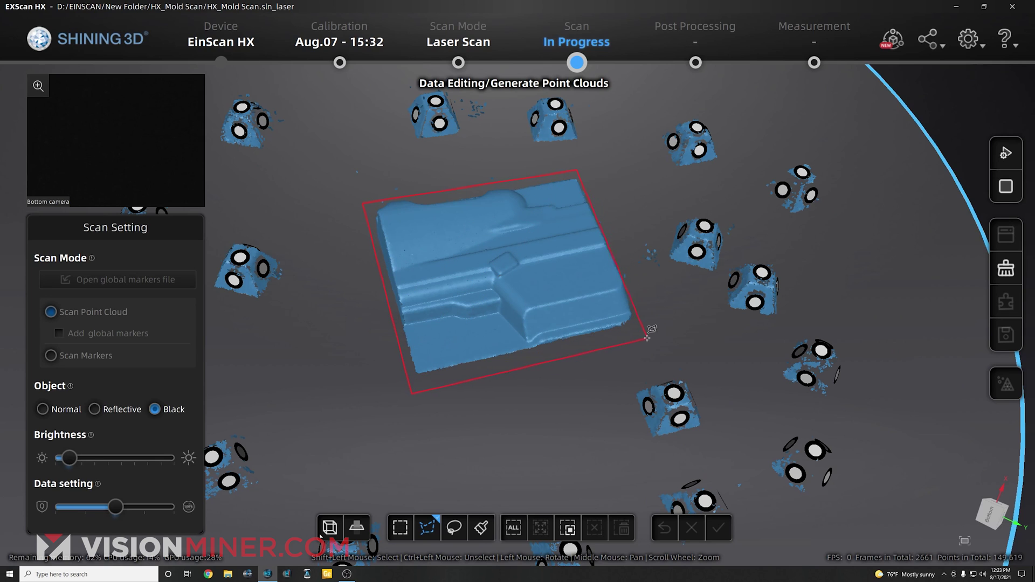
double_click(629, 223)
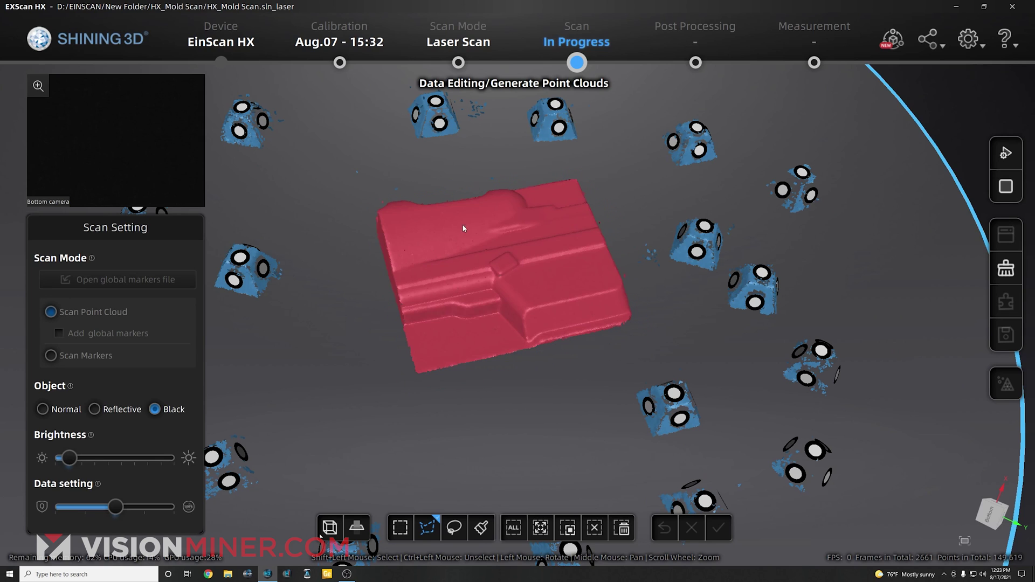
click(574, 533)
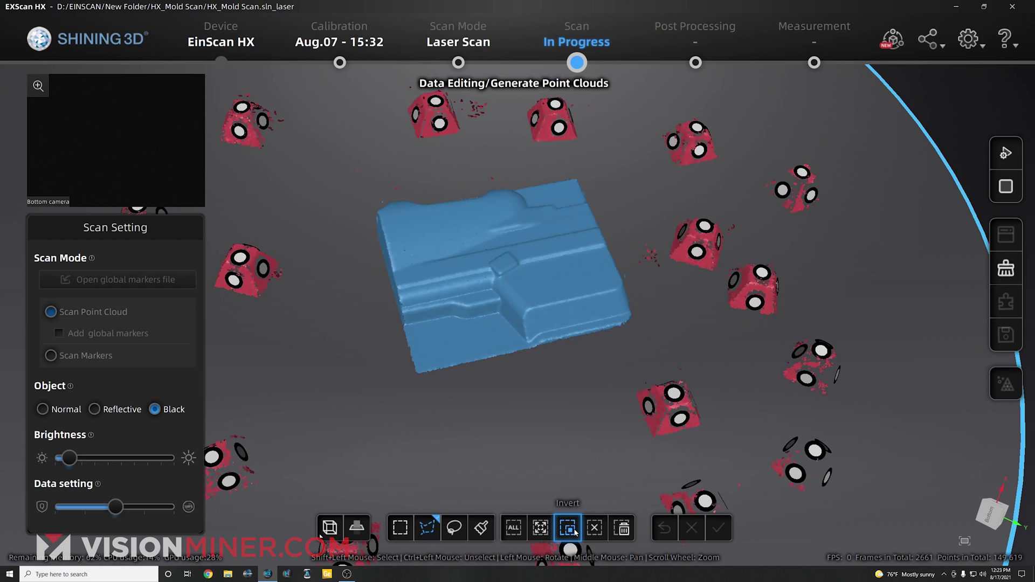
click(622, 528)
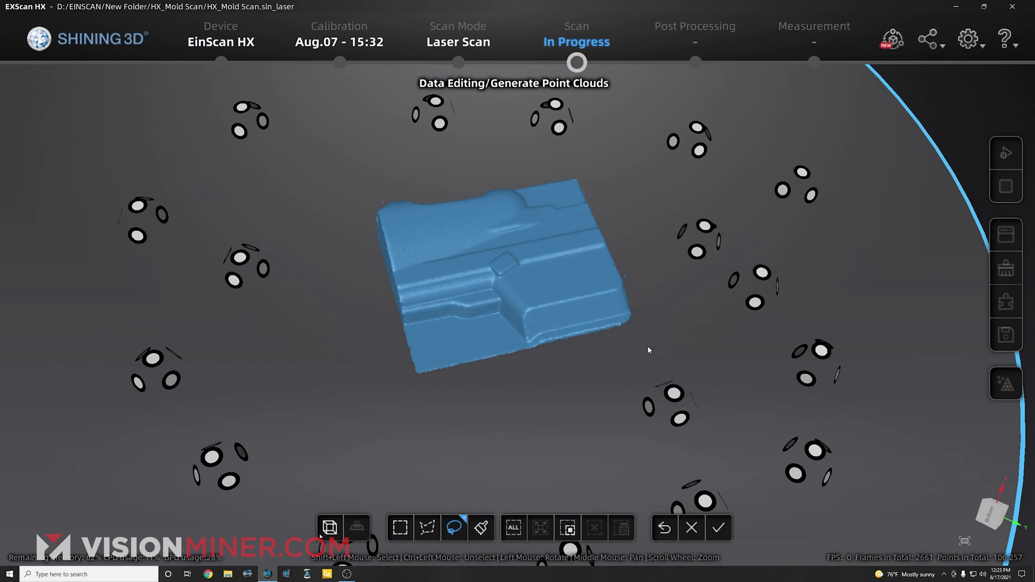
scroll(481, 412, up, 5)
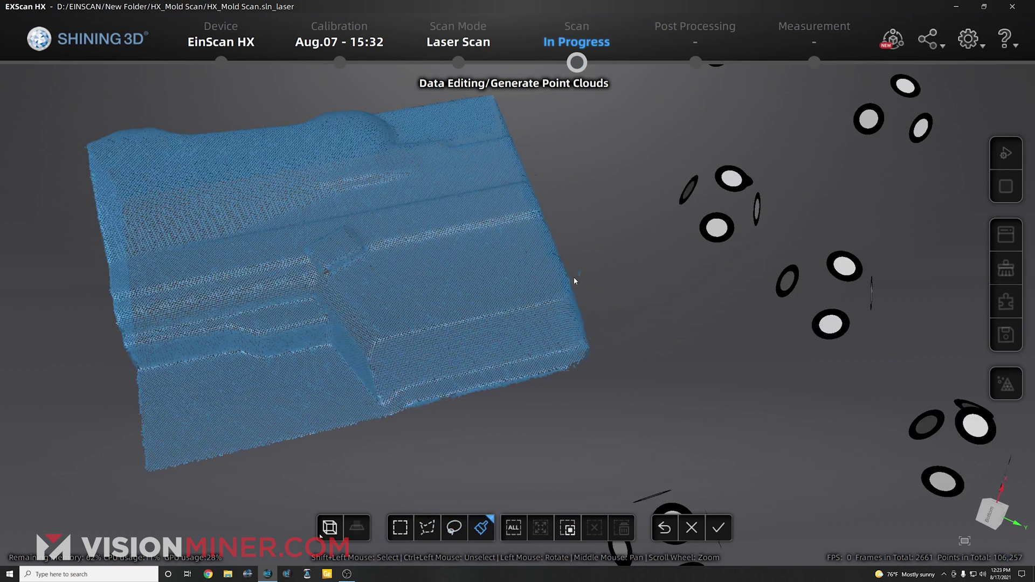
mouse_move(574, 280)
mouse_down()
mouse_move(582, 263)
mouse_move(581, 278)
mouse_up()
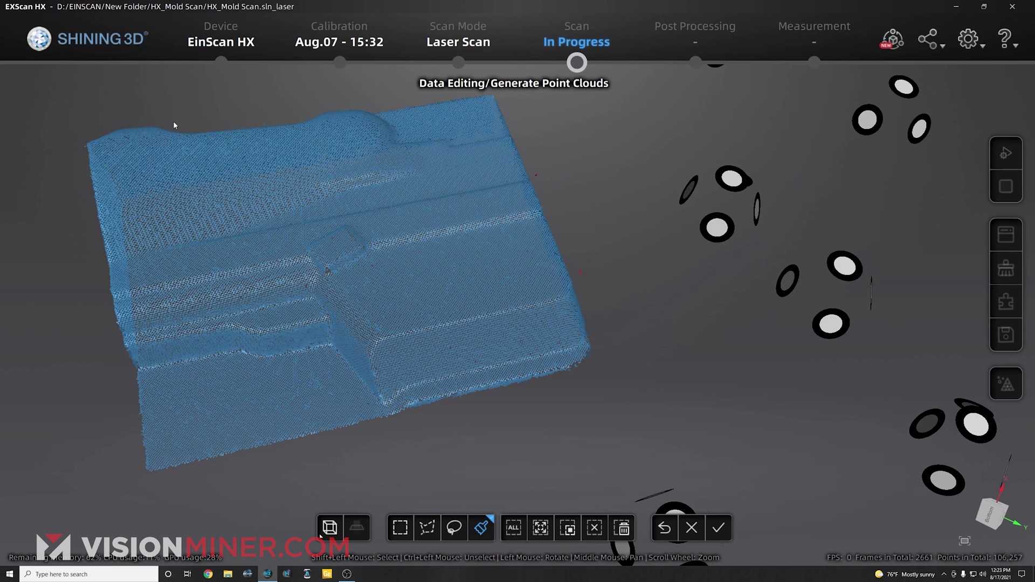
drag(174, 125, 500, 118)
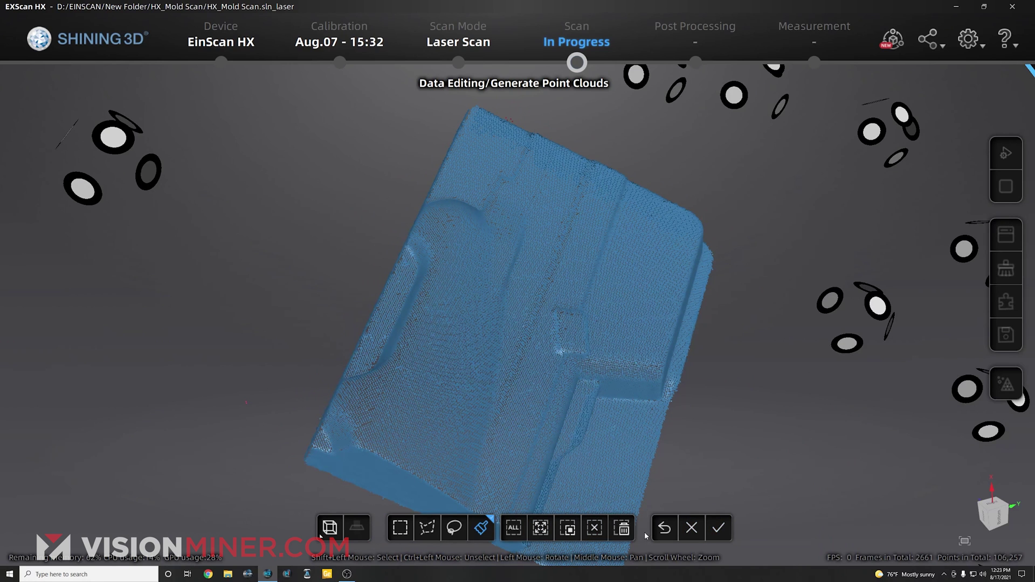
click(719, 529)
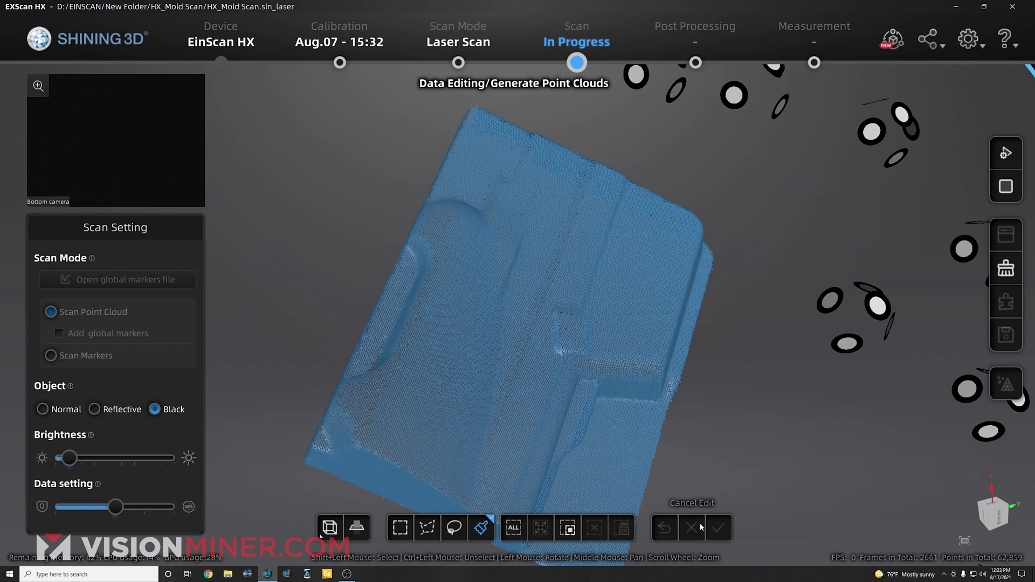
Step: Inspect the mold cloud from several angles, then generate the final 55,200-point cloud
drag(660, 440, 426, 325)
scroll(426, 325, up, 10)
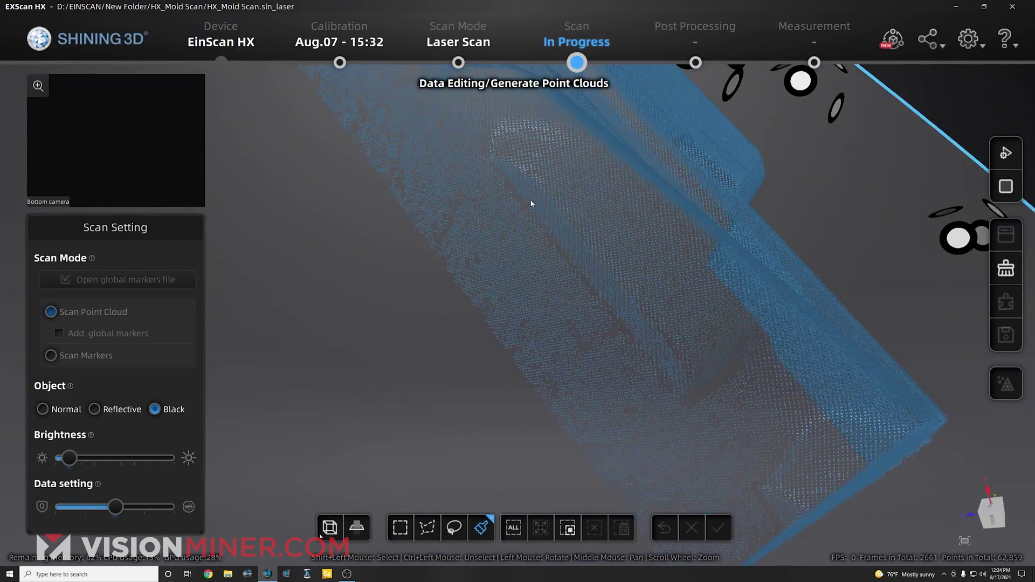
scroll(411, 254, down, 10)
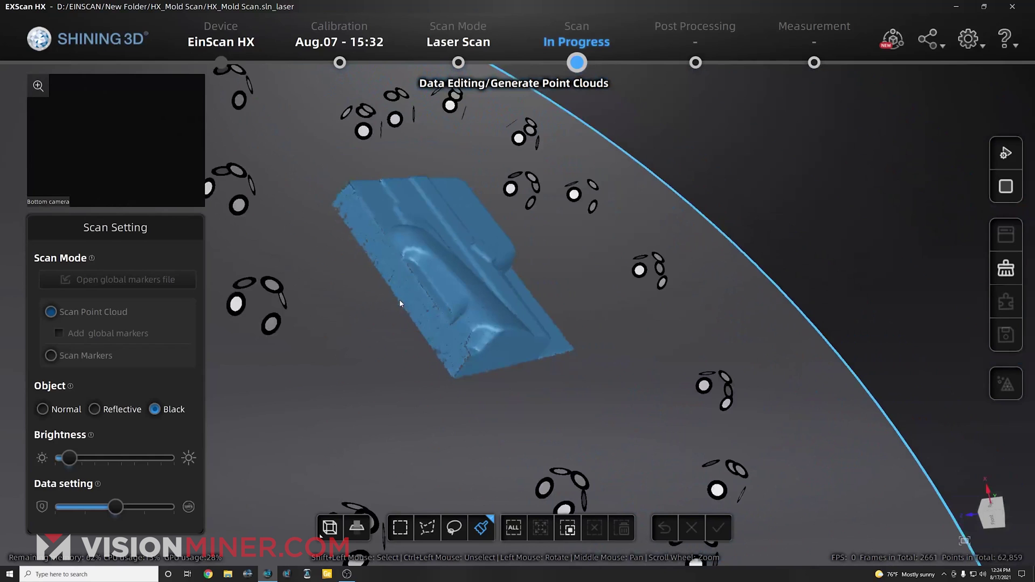
scroll(378, 294, up, 4)
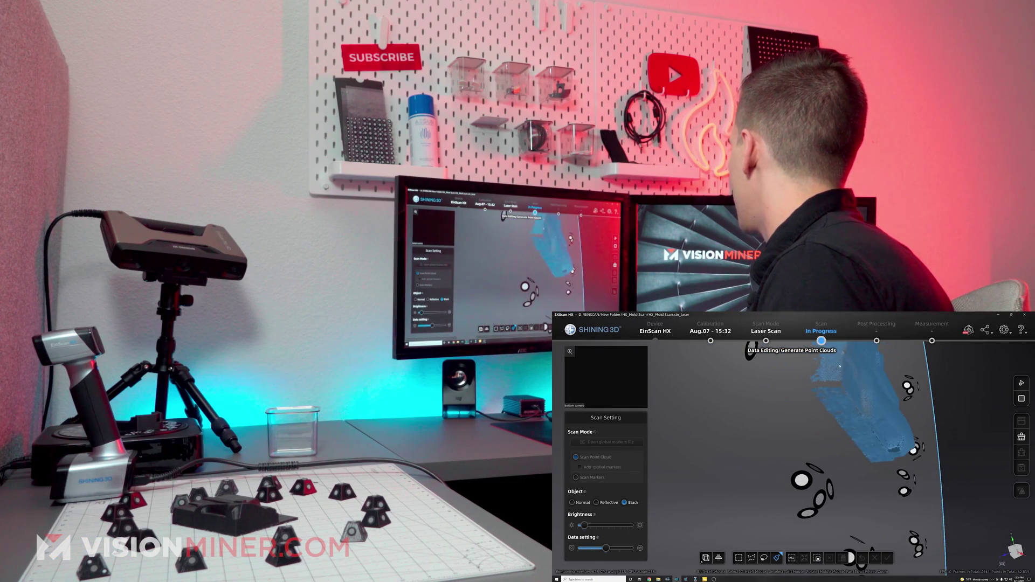
drag(840, 366, 752, 472)
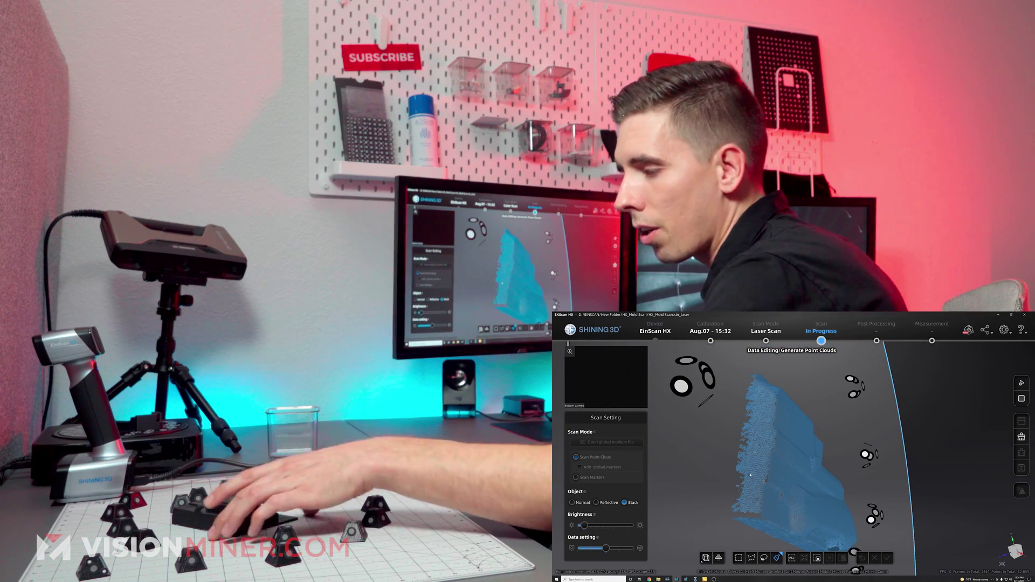
drag(748, 486, 1033, 417)
scroll(922, 533, down, 5)
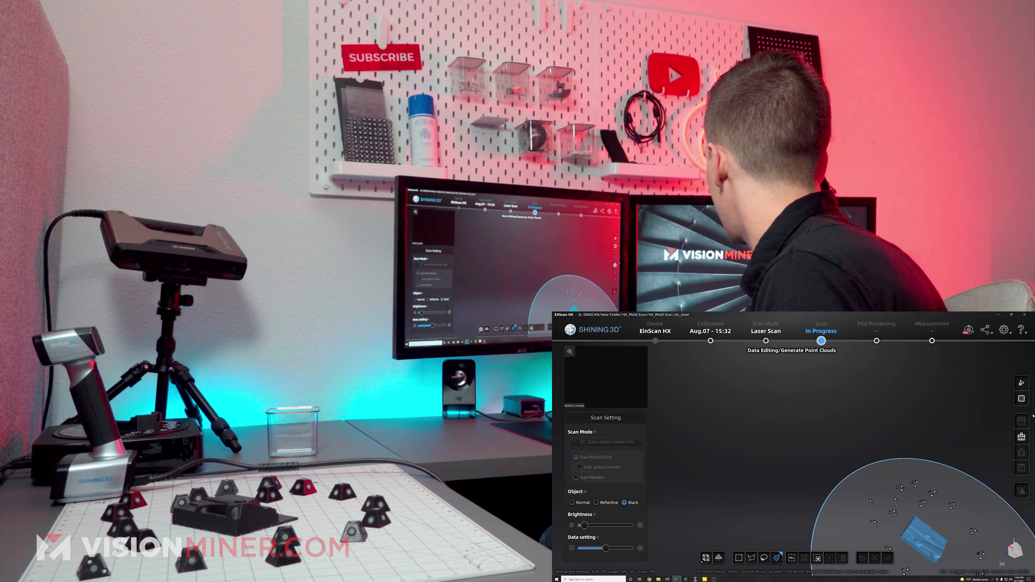
click(1022, 399)
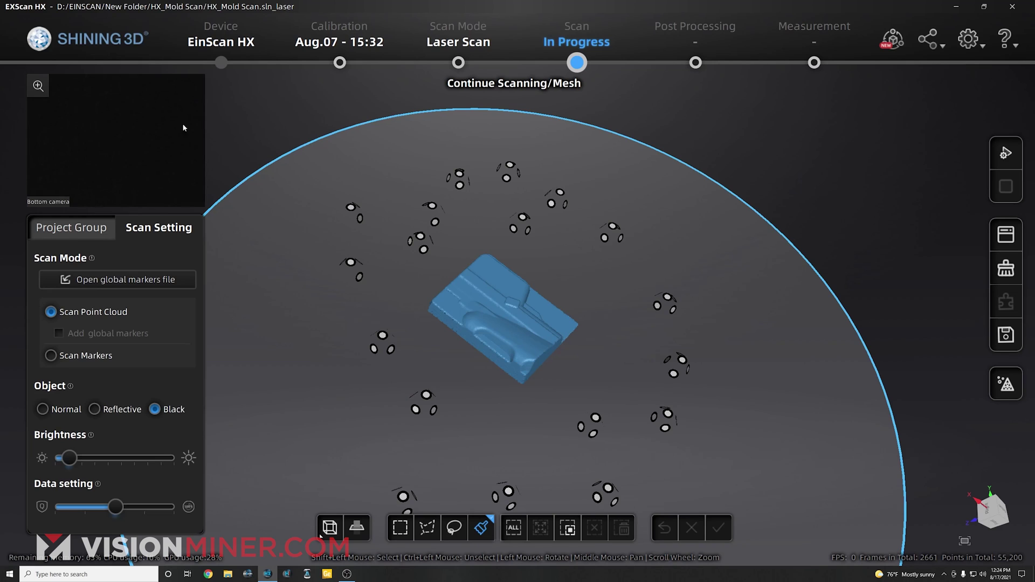
Step: Add Project2 from the Project Group list and expand Project1 to view its data
click(87, 232)
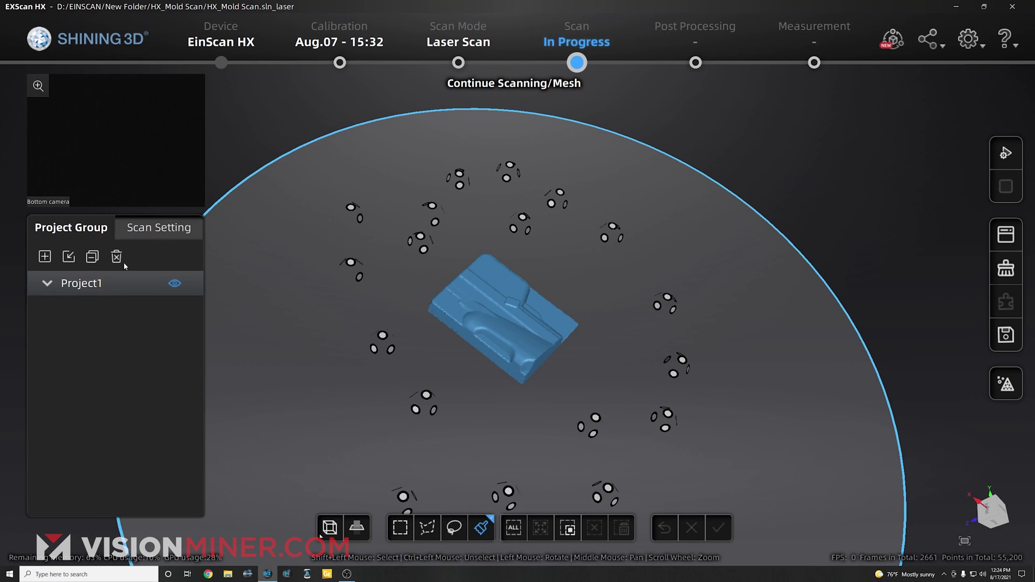
click(44, 256)
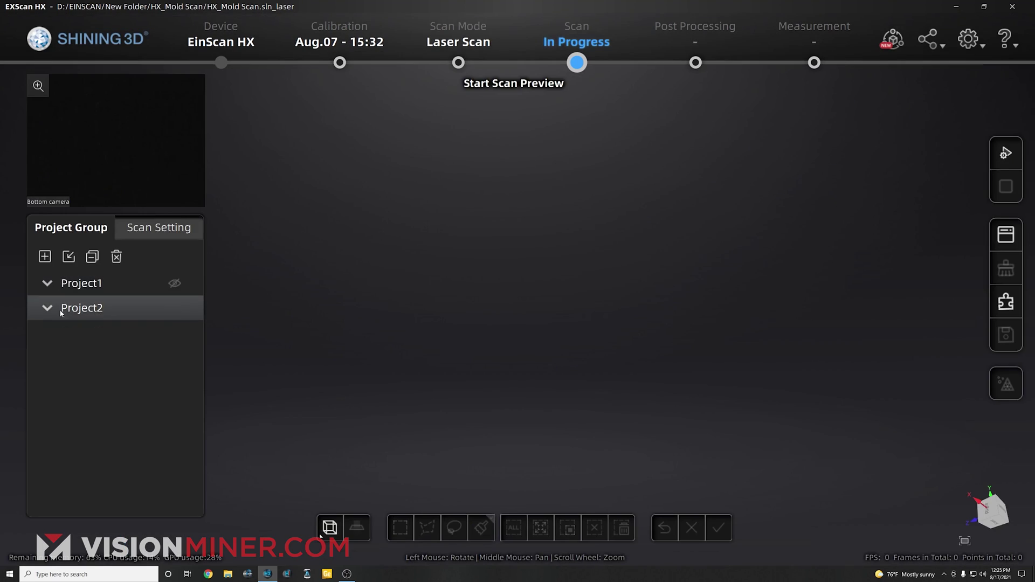
click(48, 284)
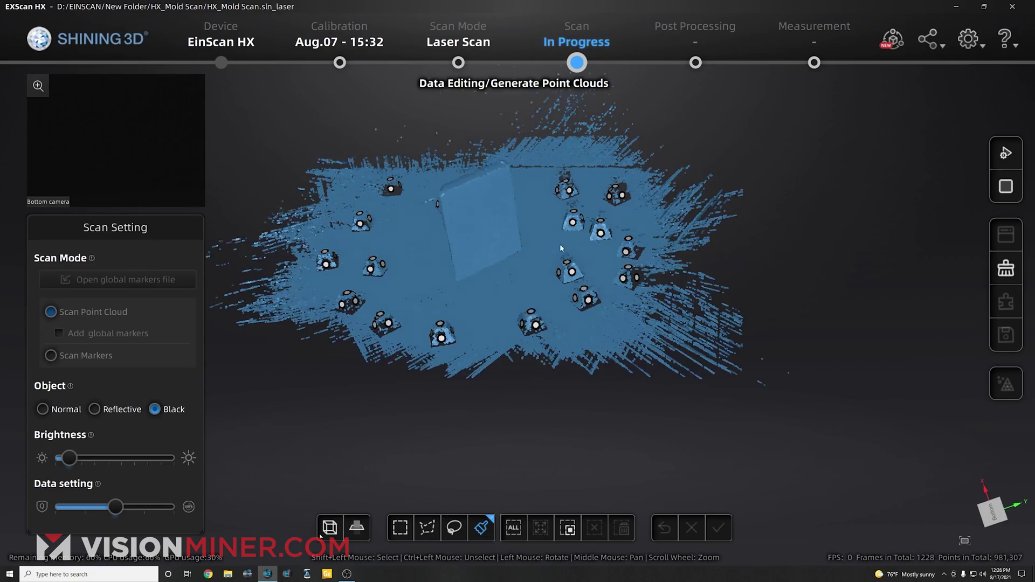
Step: Cut the table surface from the second scan with a cutting plane fitted to brushed points, positioned at 0.10
drag(559, 243, 165, 527)
click(357, 527)
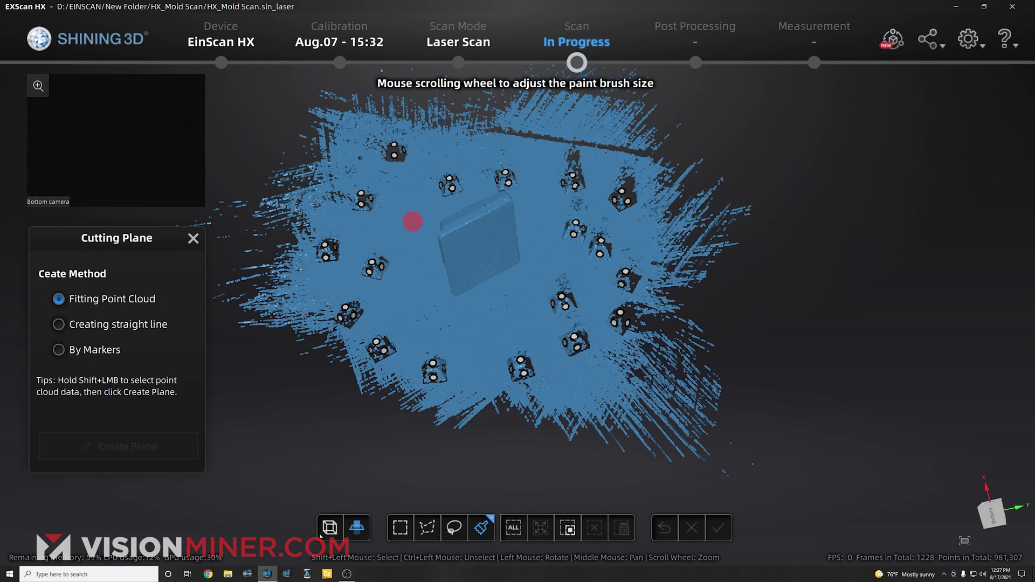
mouse_move(413, 216)
shift+mouse_down()
mouse_move(415, 329)
mouse_move(525, 312)
shift+mouse_up()
click(130, 447)
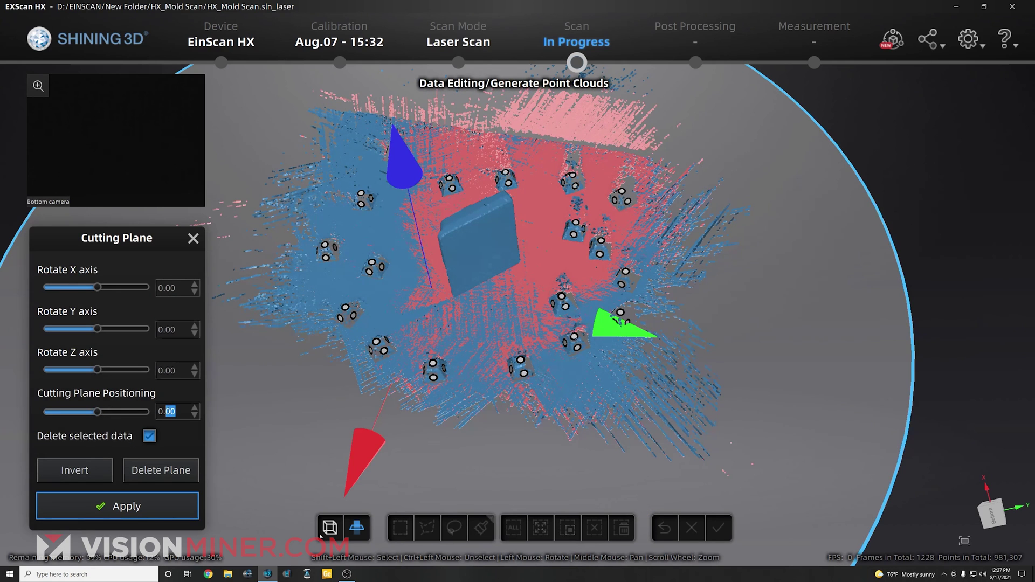
key(shift+Tab)
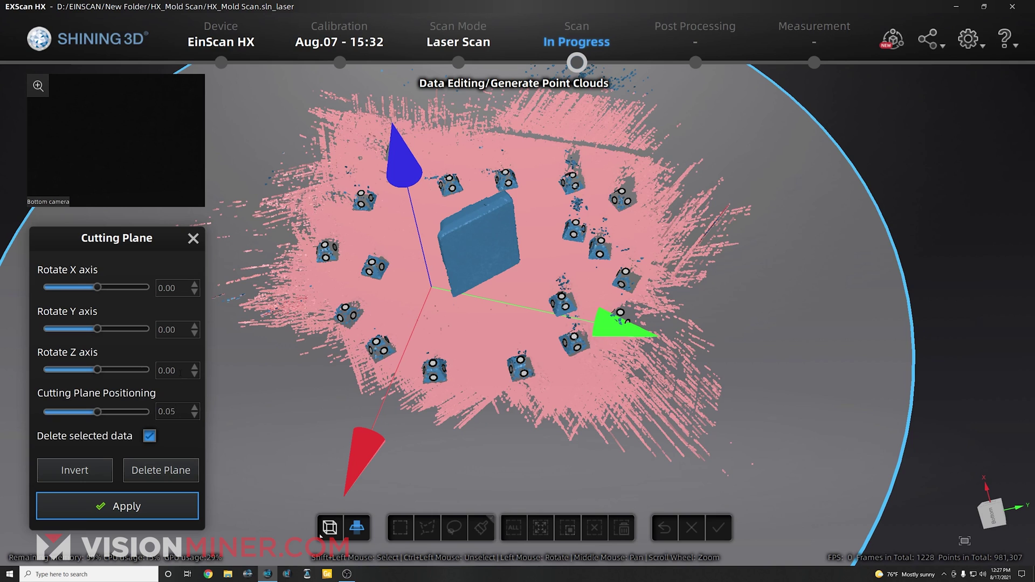
click(123, 518)
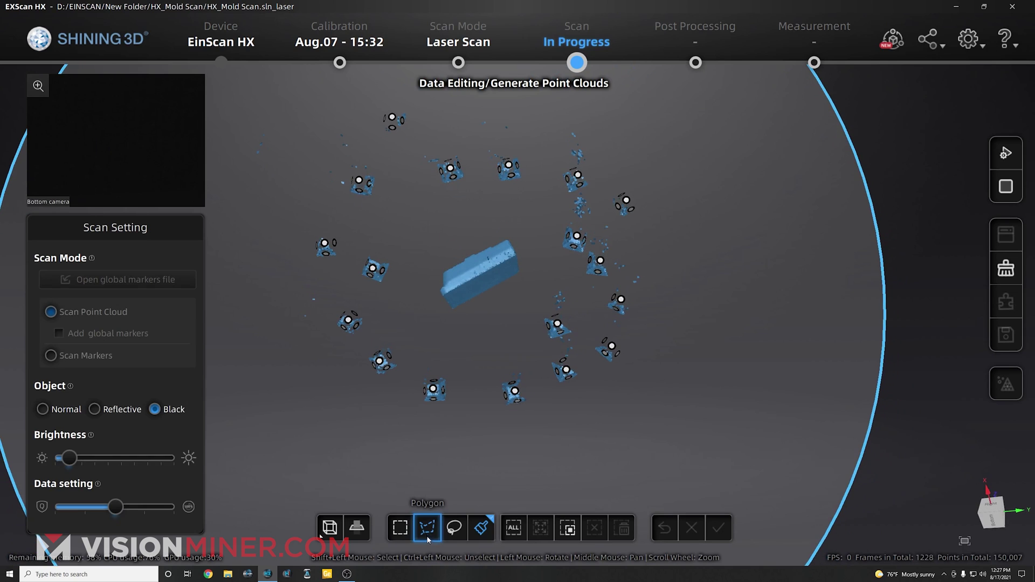
Step: Polygon-select the mould, invert the selection, and delete the leftover marker clusters
click(428, 529)
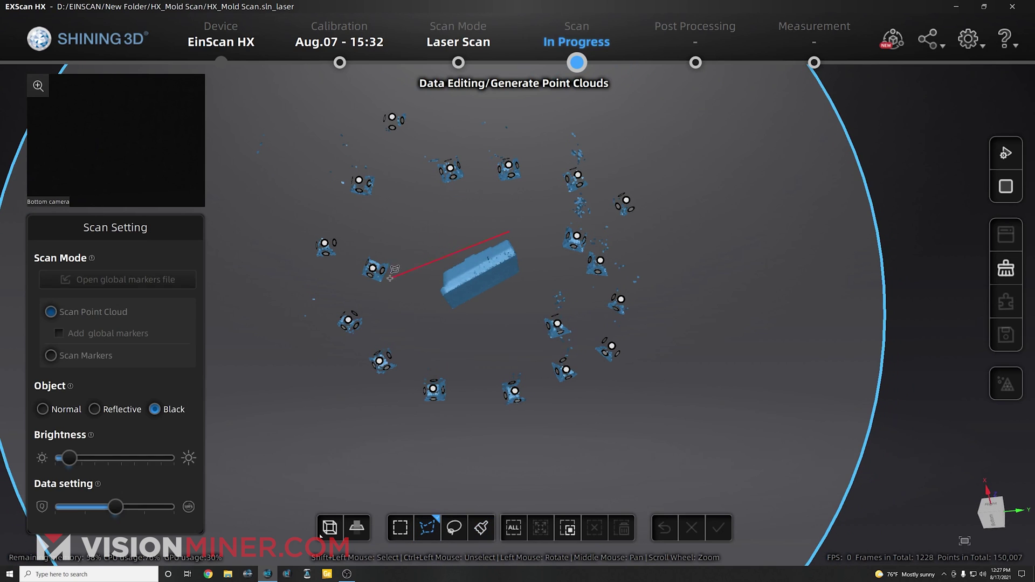
click(425, 271)
double_click(530, 258)
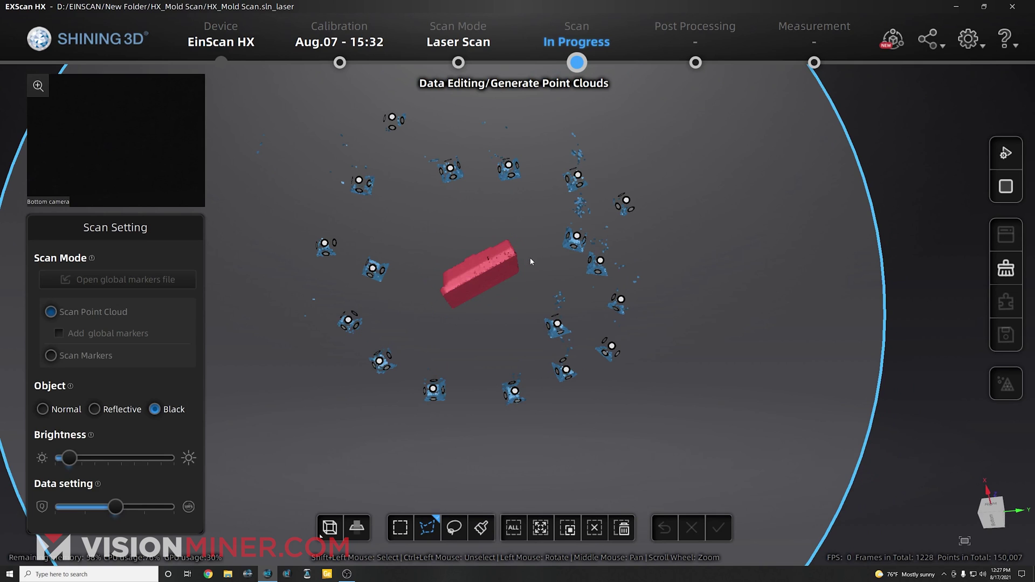
click(568, 530)
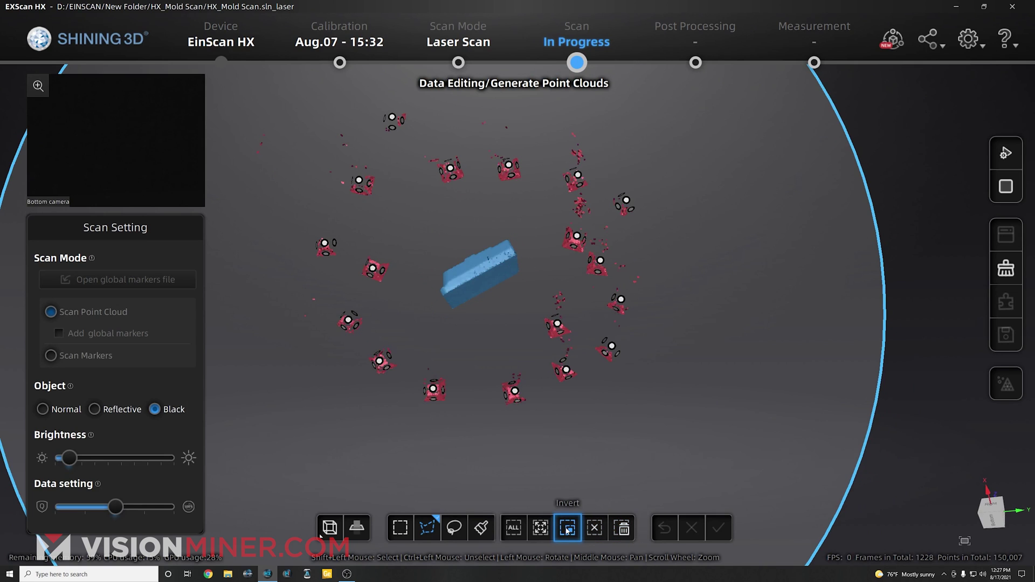
click(624, 531)
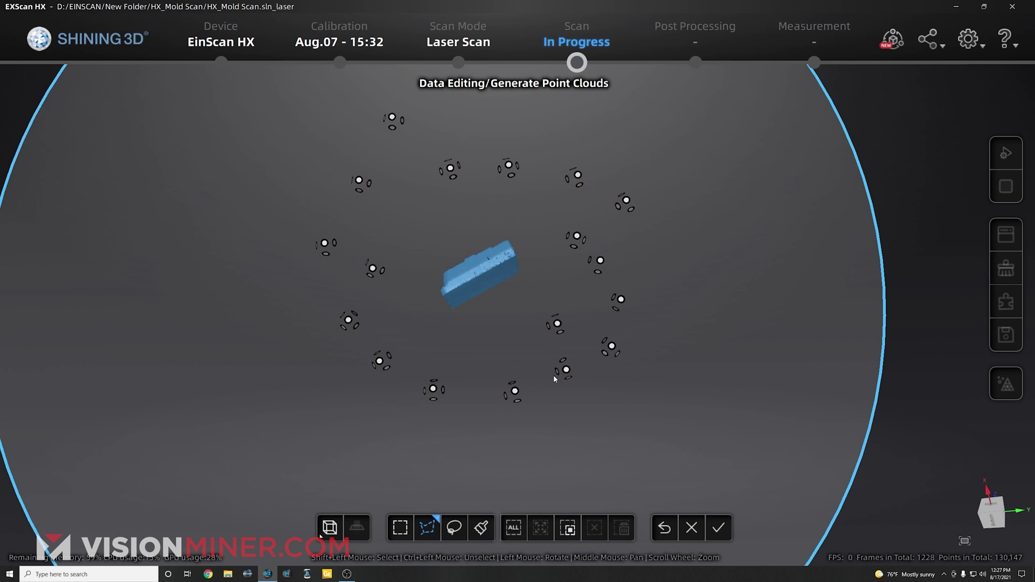
Step: Inspect the cleaned mould from several angles and apply the edit to the second scan
mouse_move(553, 375)
mouse_down()
mouse_move(676, 186)
mouse_move(416, 456)
mouse_up()
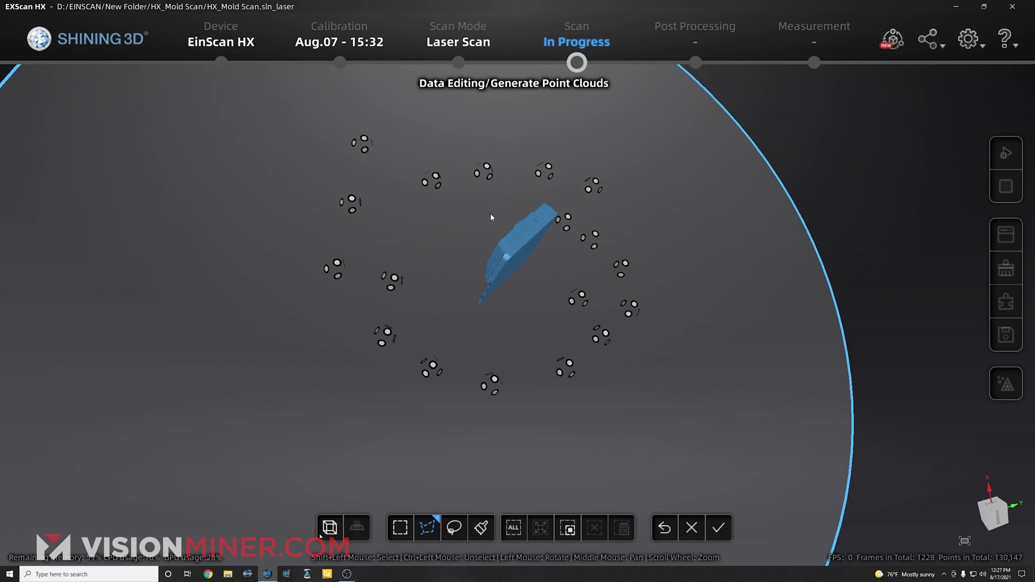
drag(491, 217, 552, 251)
scroll(619, 386, up, 3)
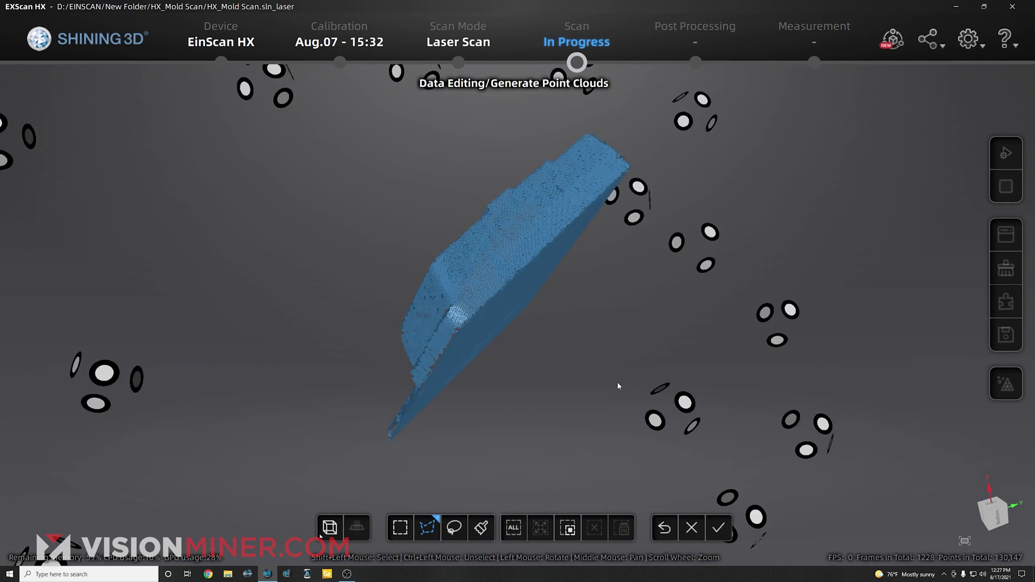
drag(619, 386, 681, 365)
scroll(453, 352, up, 2)
drag(453, 353, 544, 396)
drag(524, 362, 488, 232)
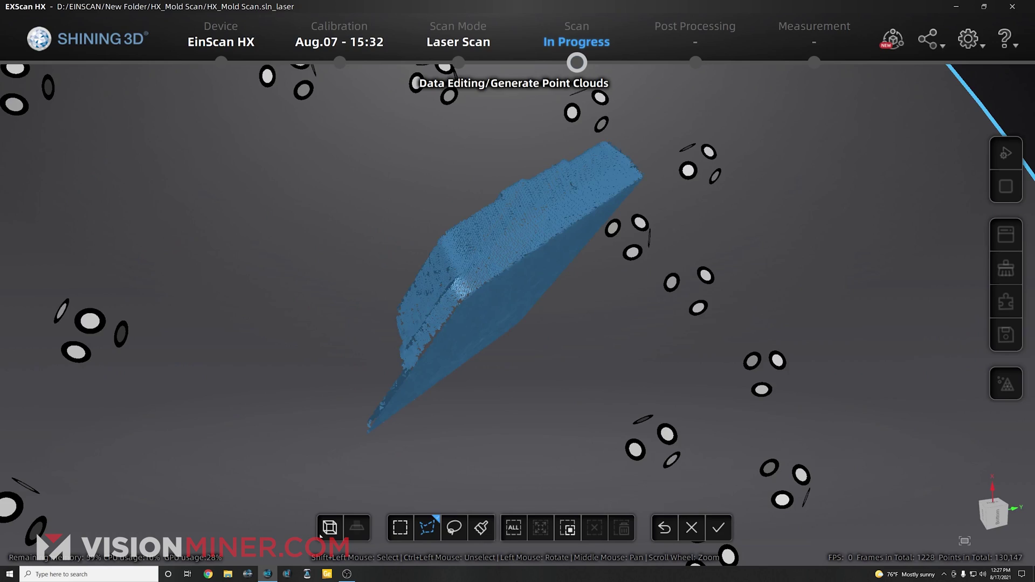
click(718, 528)
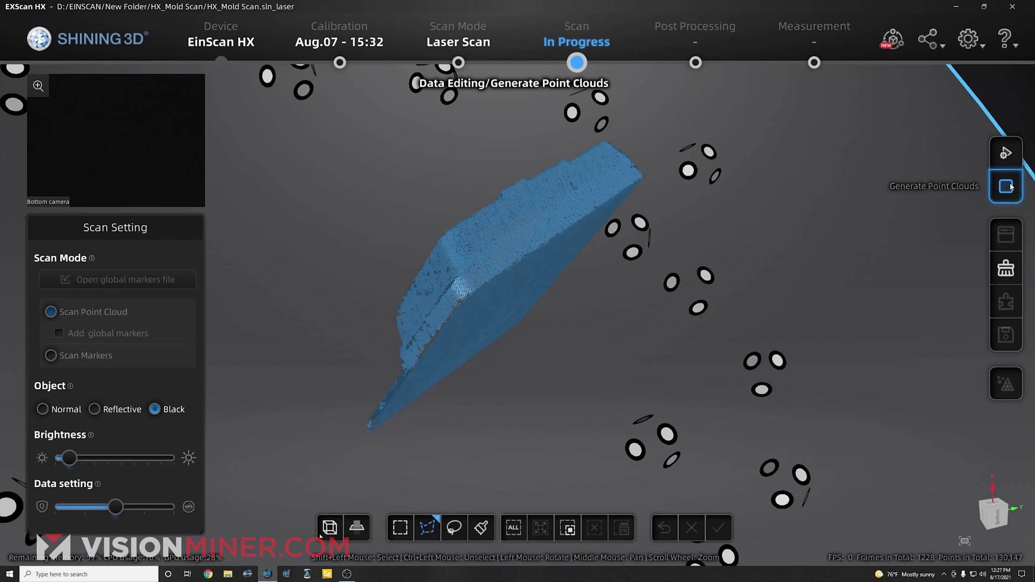
Step: Generate the second scan's point cloud and set up alignment by shared features
click(1007, 189)
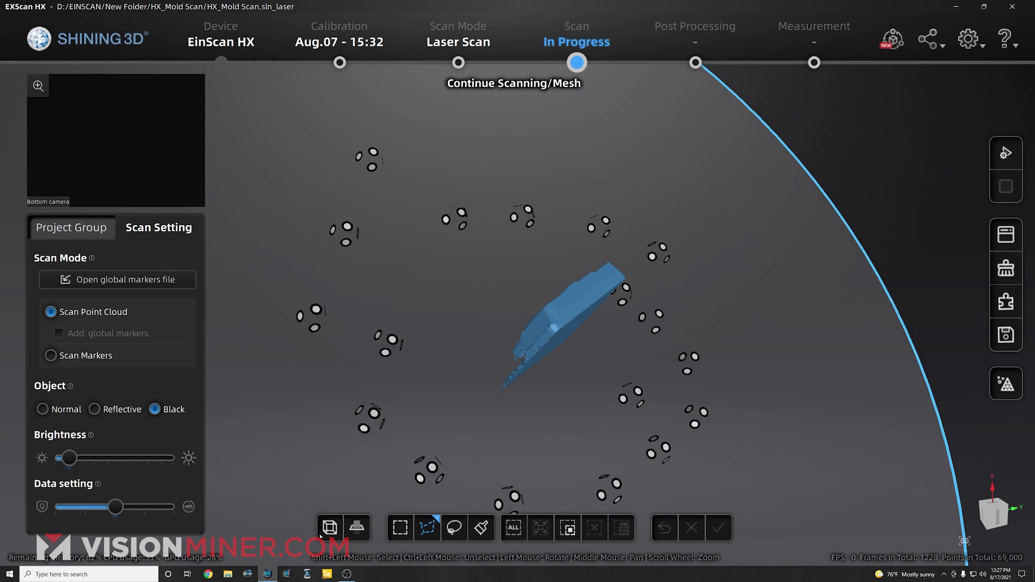
click(1006, 302)
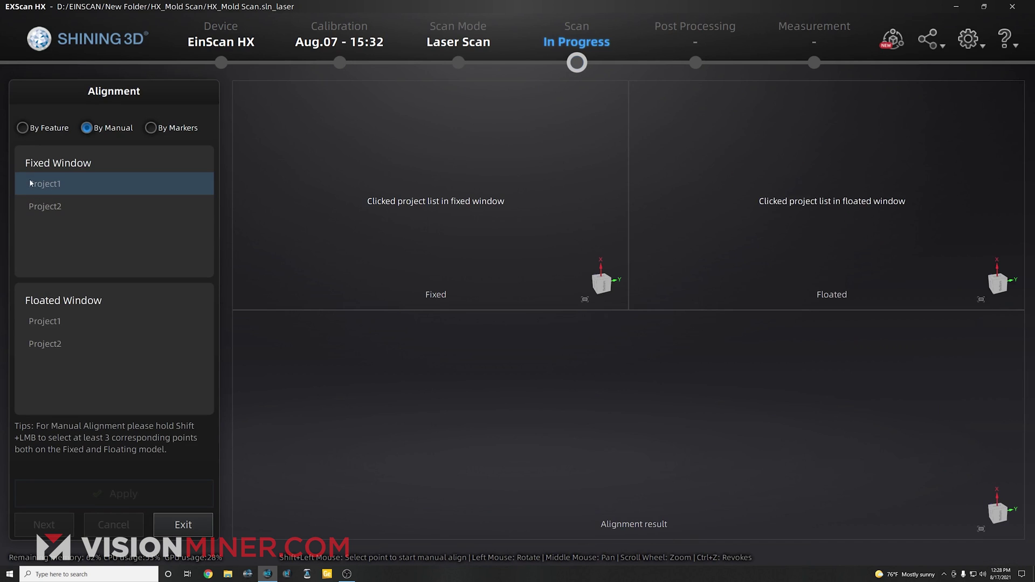
click(22, 128)
click(152, 129)
click(38, 129)
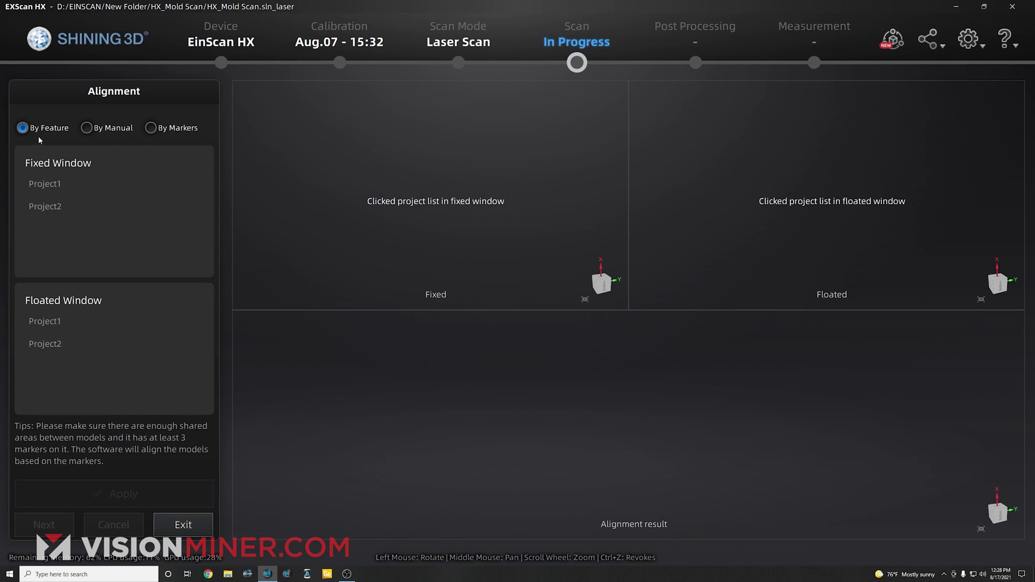
Step: Align floated Project2 onto fixed Project1 and inspect the overlaid result
click(54, 184)
click(61, 343)
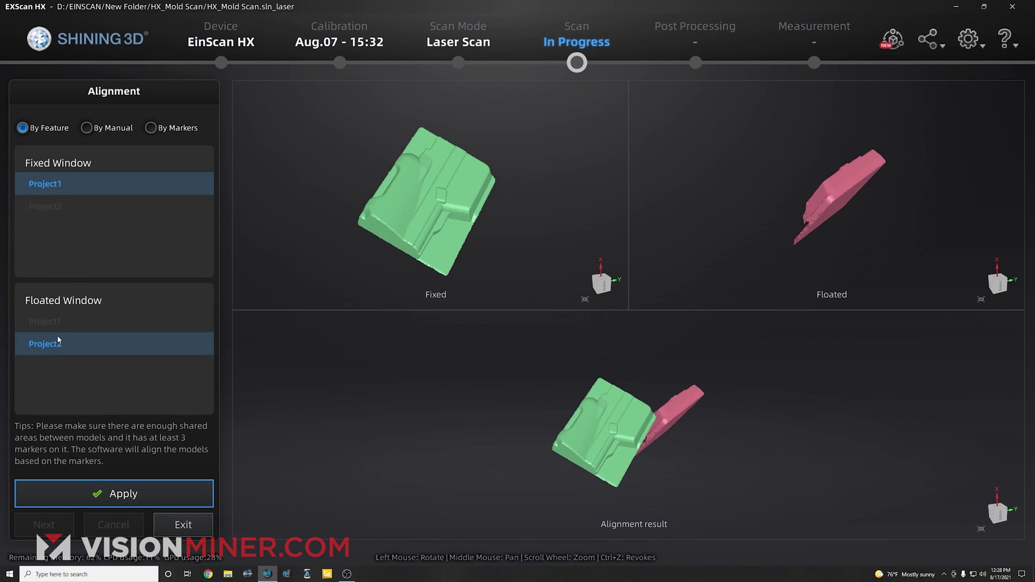
click(144, 495)
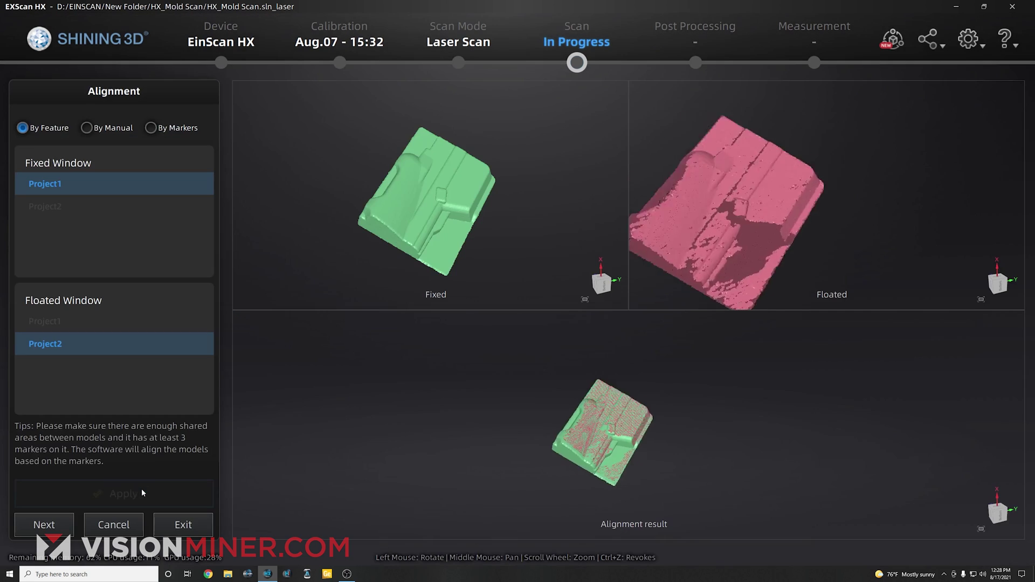
drag(774, 470, 681, 401)
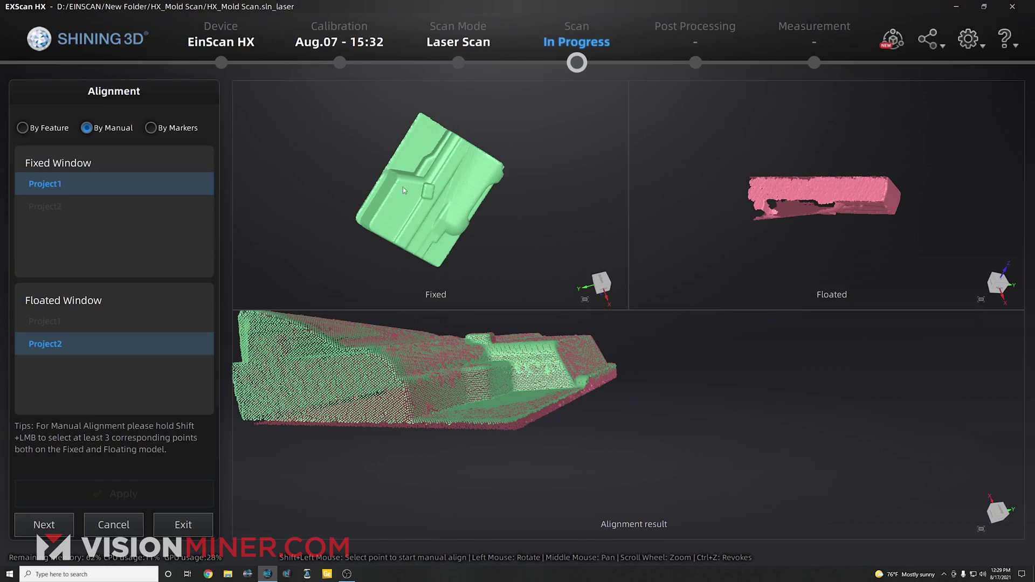
Step: Merge the aligned scans into Group1 and exit the Alignment panel
click(43, 525)
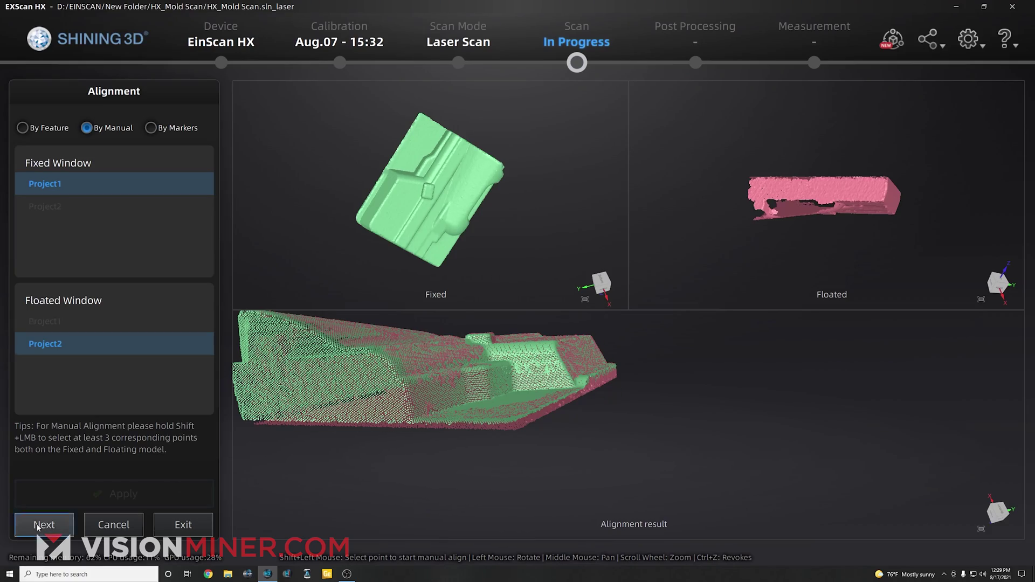
click(187, 533)
scroll(496, 353, up, 3)
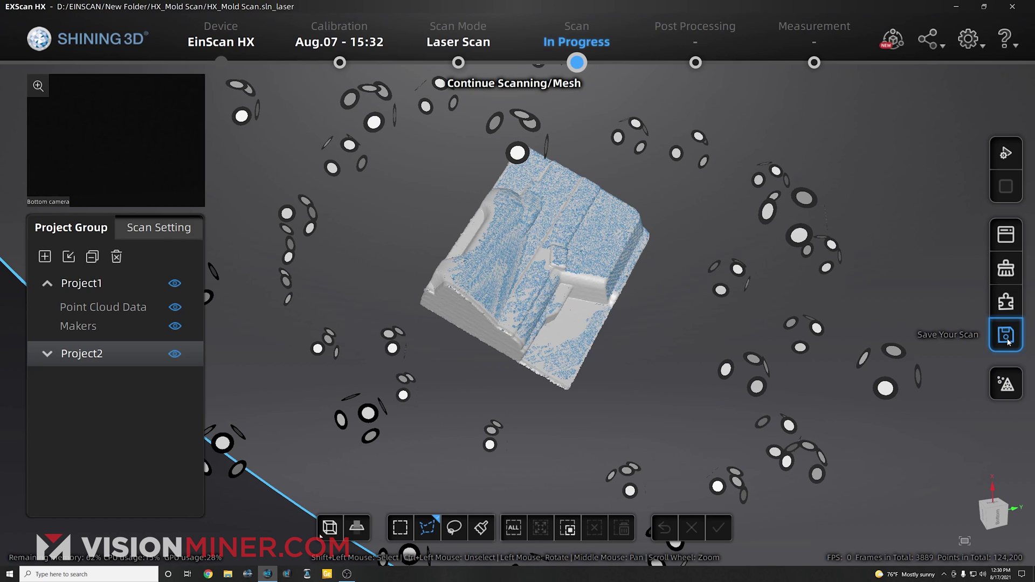
Step: Mesh the merged scan as a High-quality watertight model with recommended parameters, capped at 100,000 triangles
click(1005, 384)
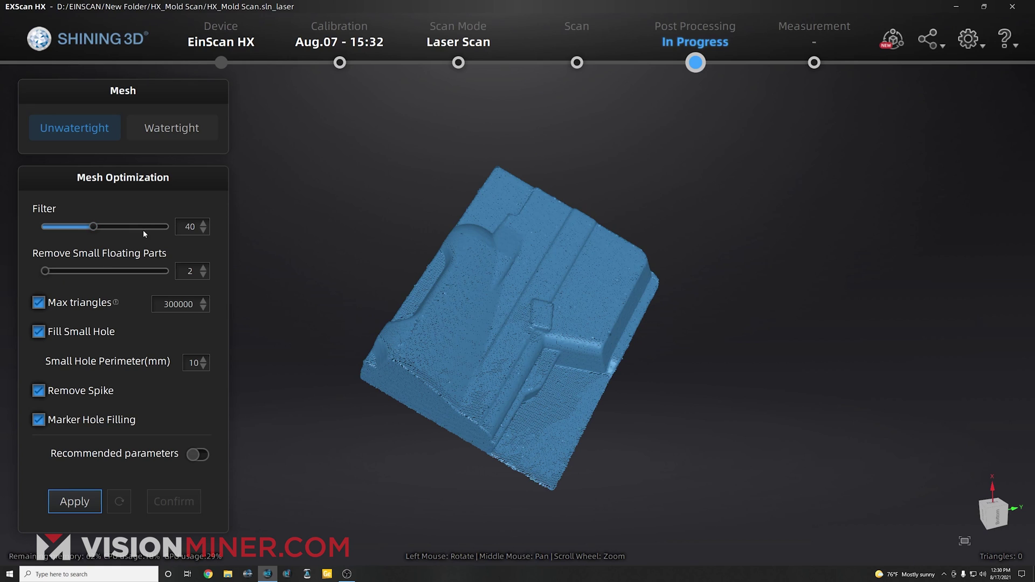
click(165, 135)
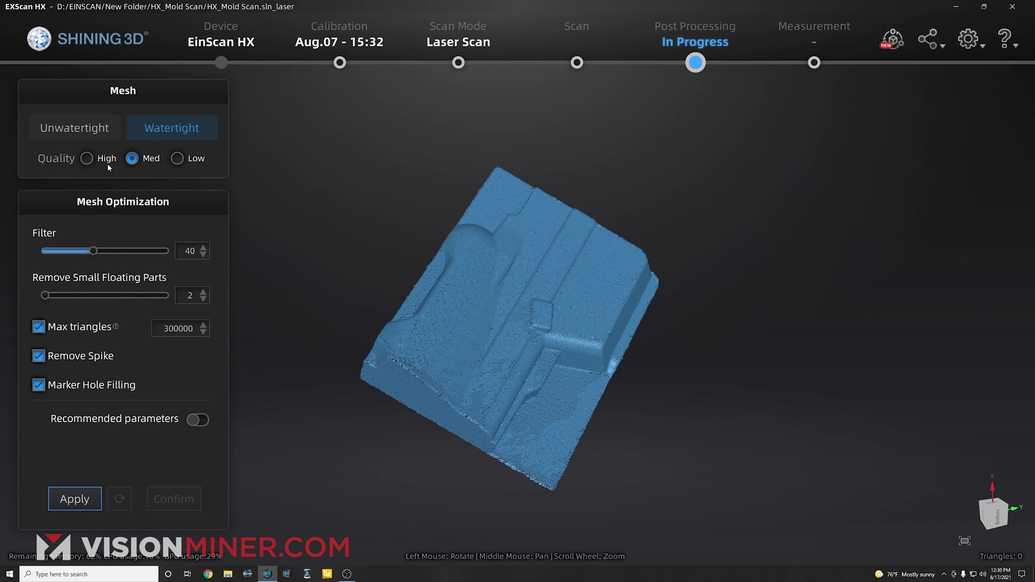
click(88, 159)
click(195, 421)
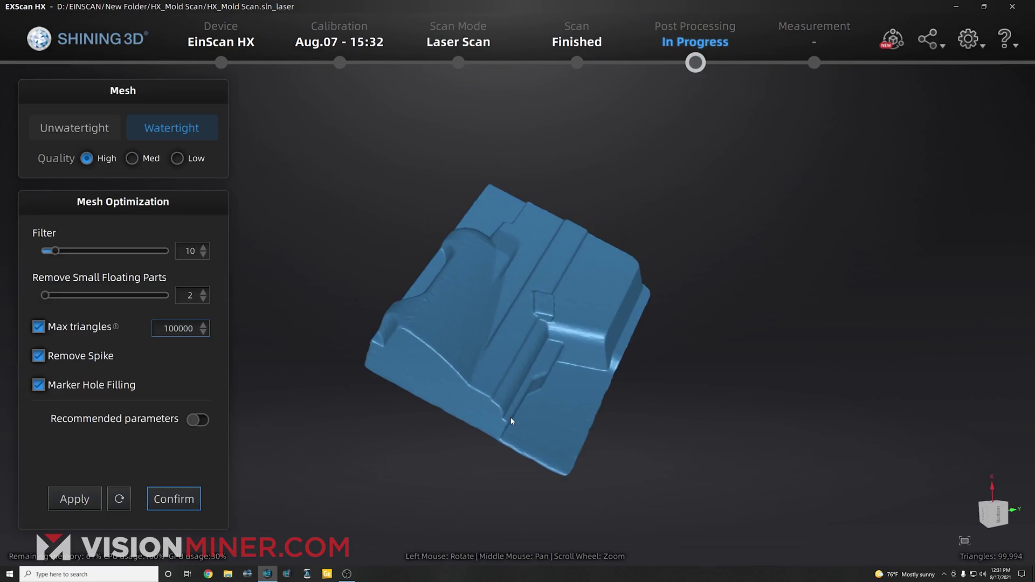
scroll(471, 316, up, 5)
drag(508, 377, 410, 238)
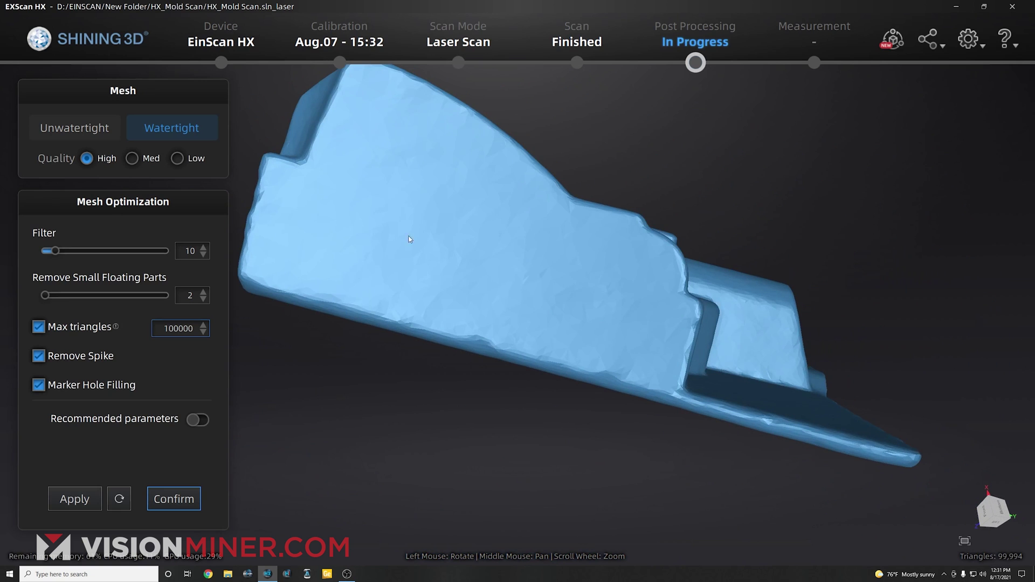
Step: Accept the optimized mesh and review the smoothing, simplification and floating-parts options without changes
click(182, 502)
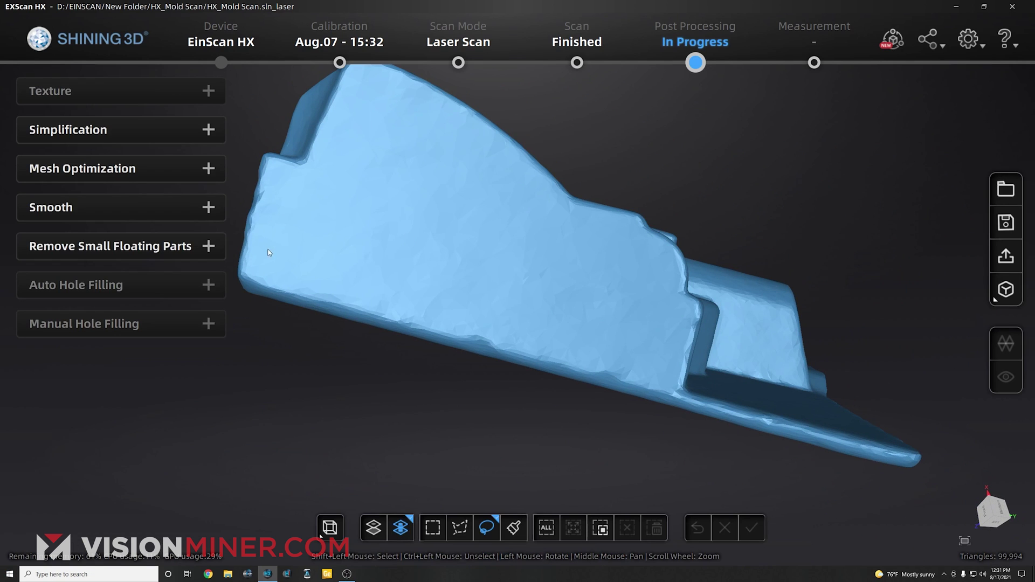
click(162, 208)
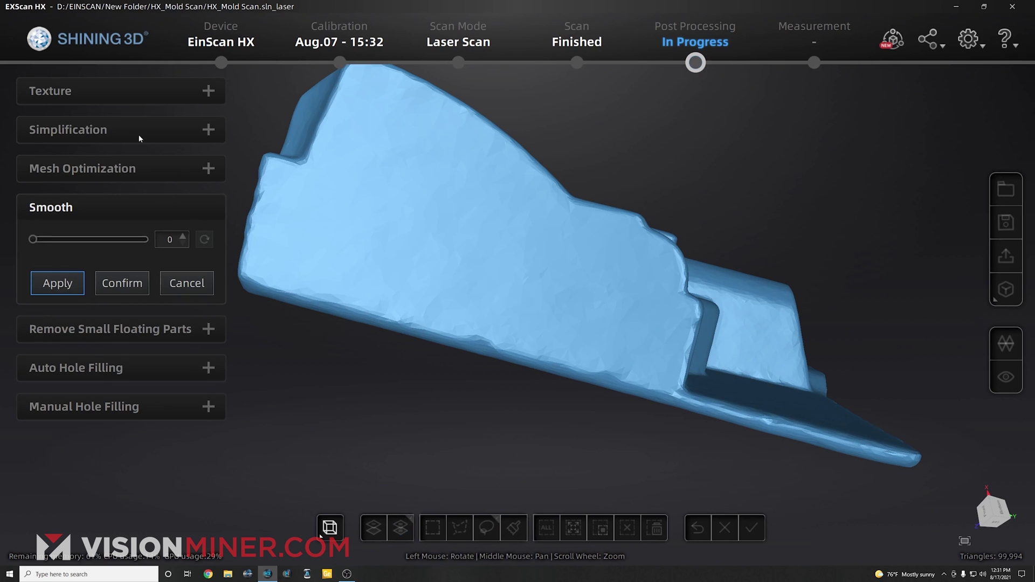
click(186, 283)
click(164, 130)
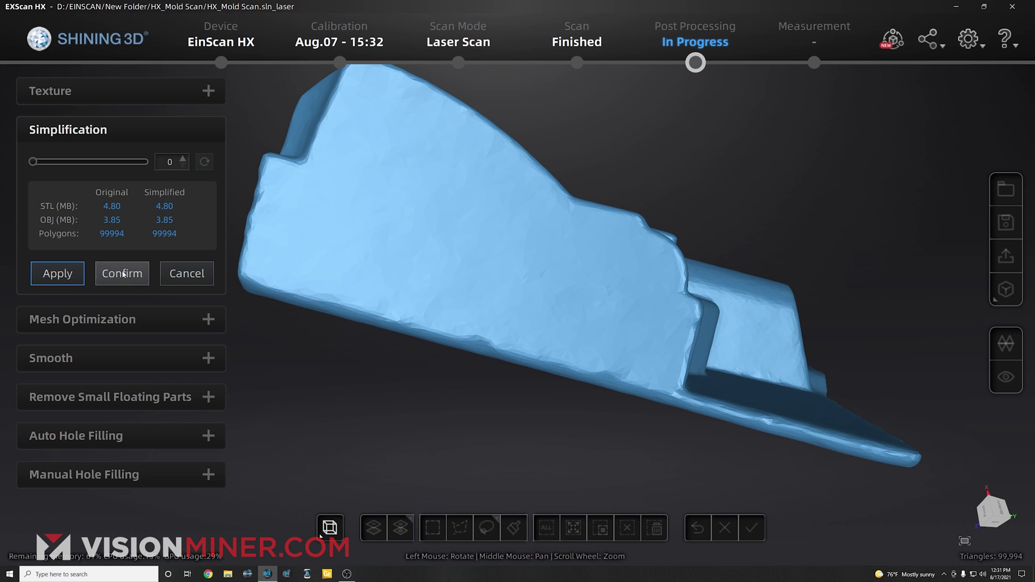
click(171, 275)
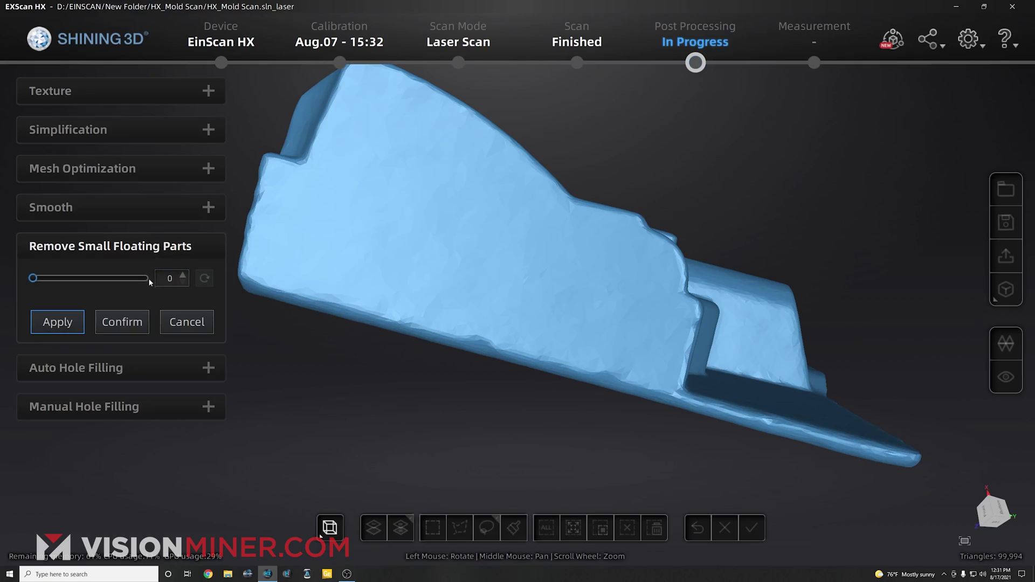
drag(950, 310, 302, 308)
click(176, 323)
Step: Apply full-strength smoothing (100) to the mesh surface and commit it
click(134, 209)
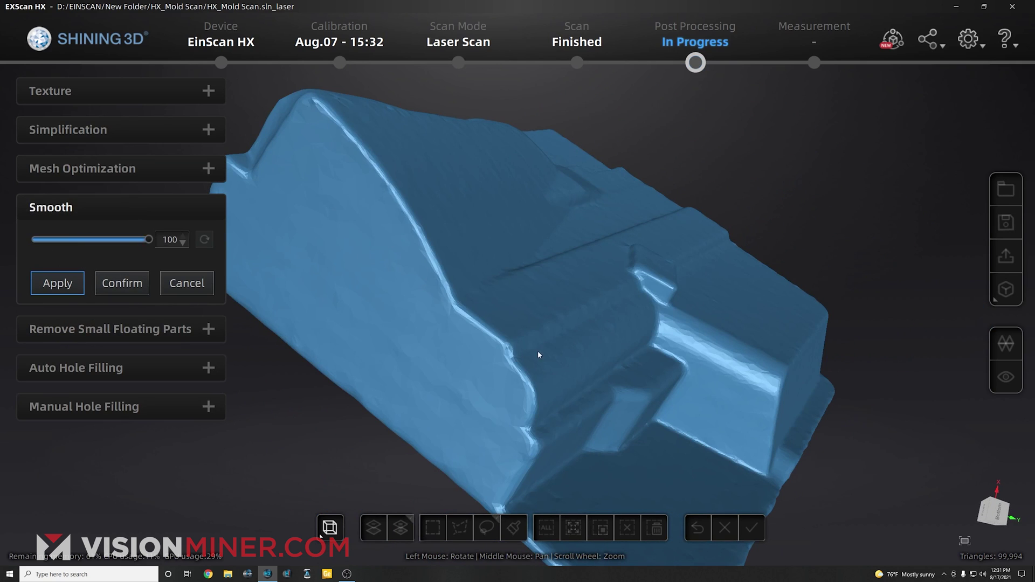
drag(559, 335, 448, 346)
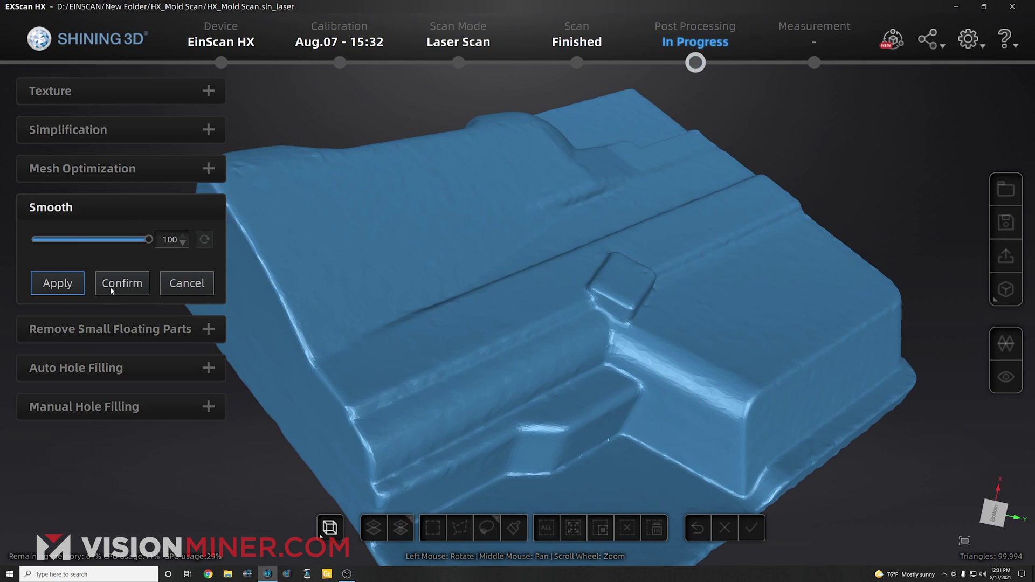
click(49, 286)
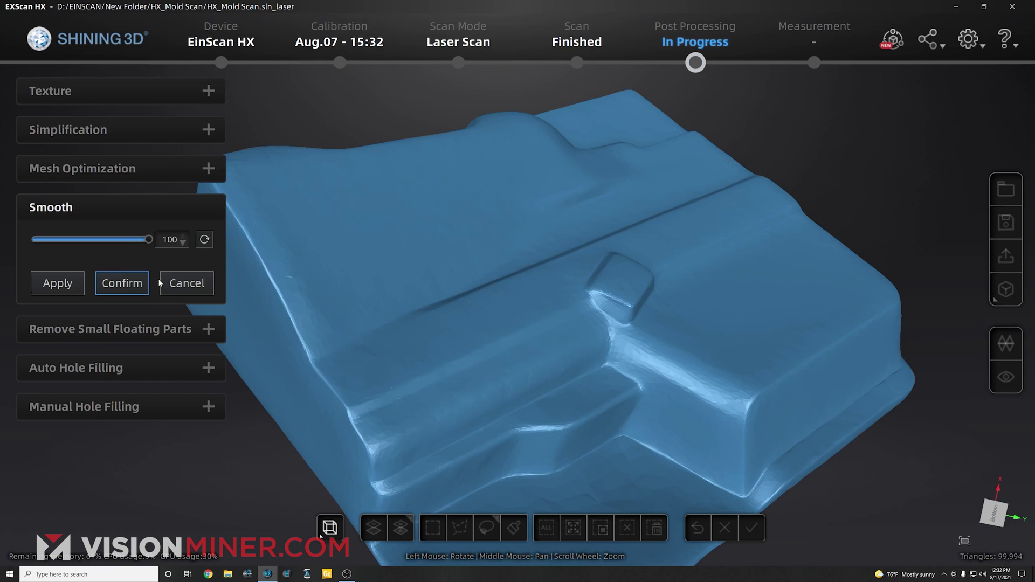
click(132, 292)
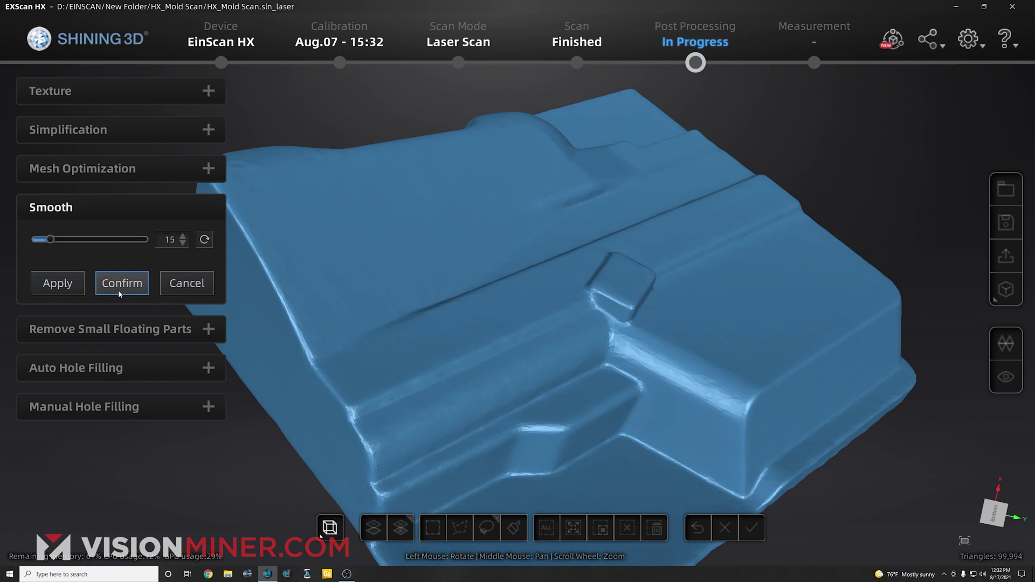
click(182, 283)
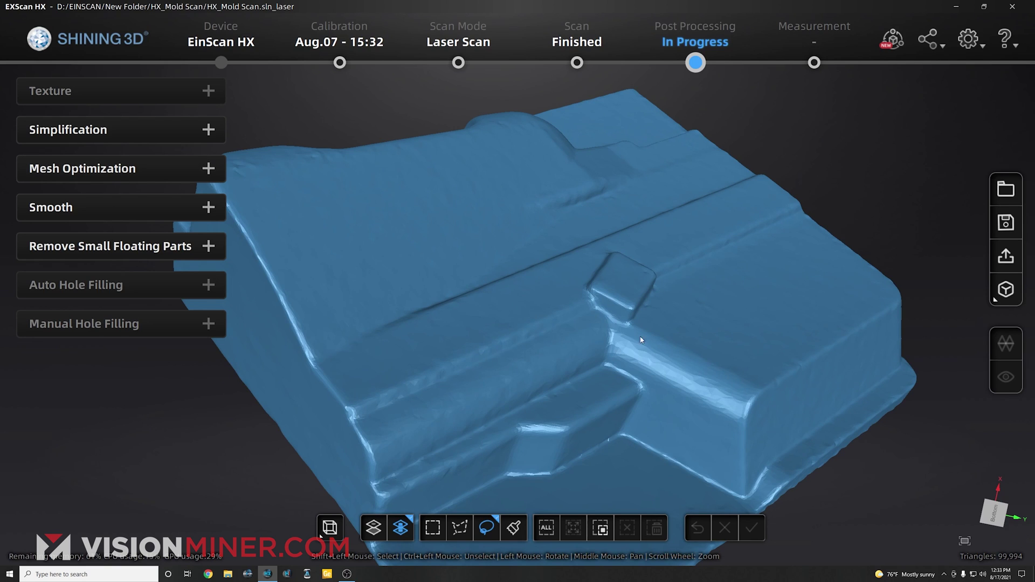
Step: Save the finished mesh as 'moldscan' in the HX_Mold Scan folder and bring up File Explorer
click(1006, 224)
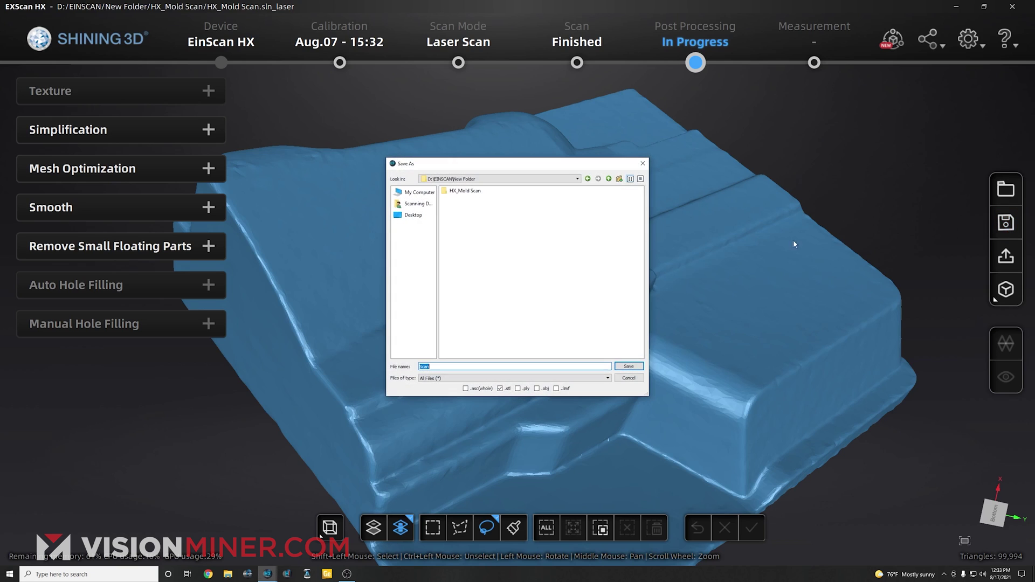
double_click(469, 191)
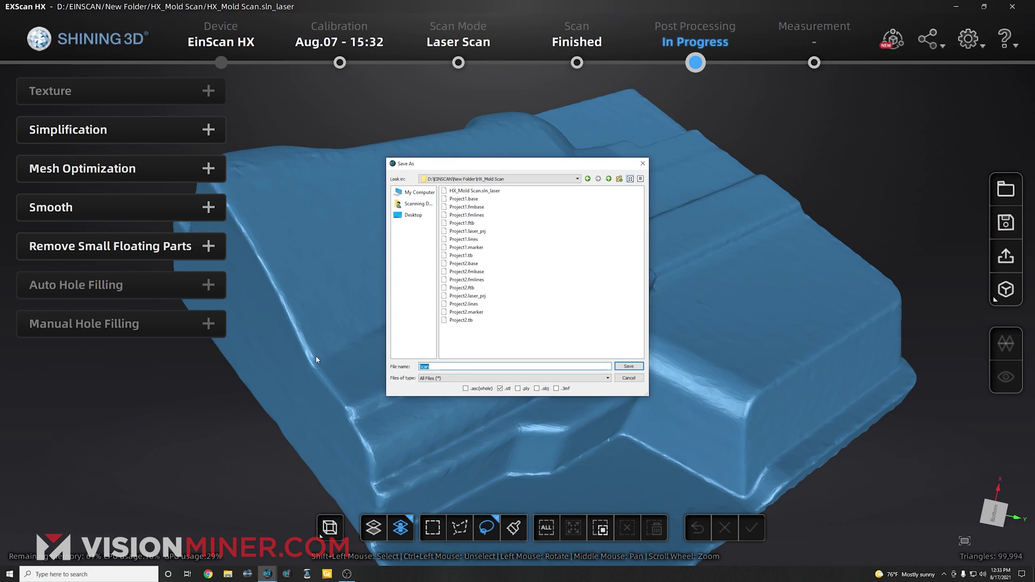
text(moldscan)
click(629, 367)
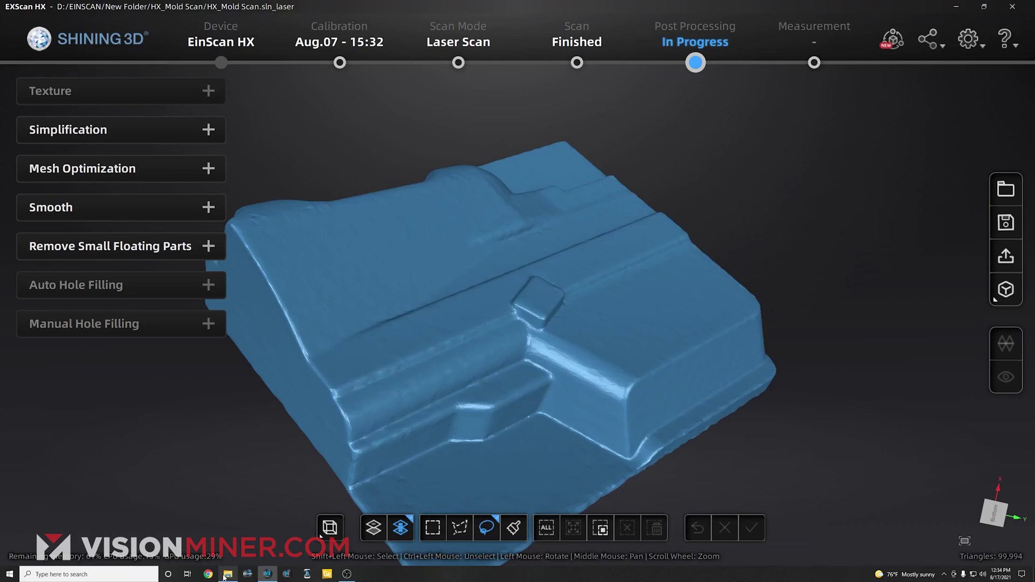
click(227, 573)
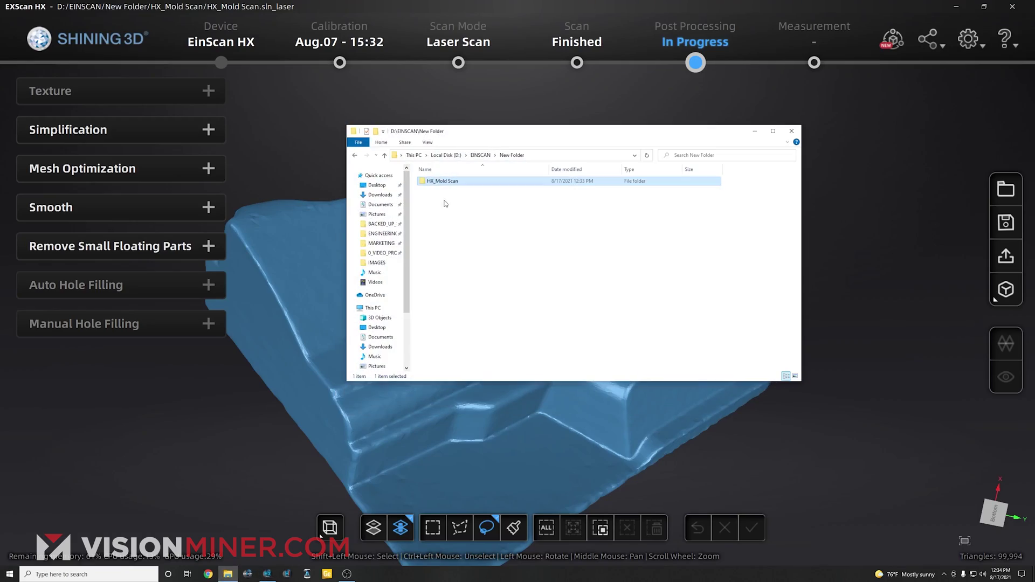
Step: Open moldscan1.stl from the HX_Mold Scan folder in Paint 3D and rotate the model
double_click(451, 182)
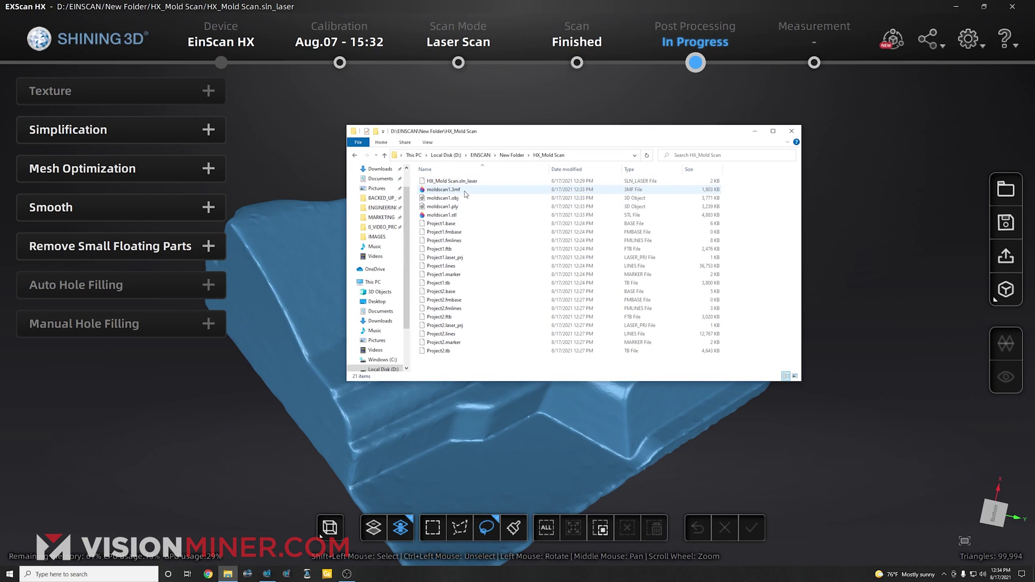
double_click(451, 216)
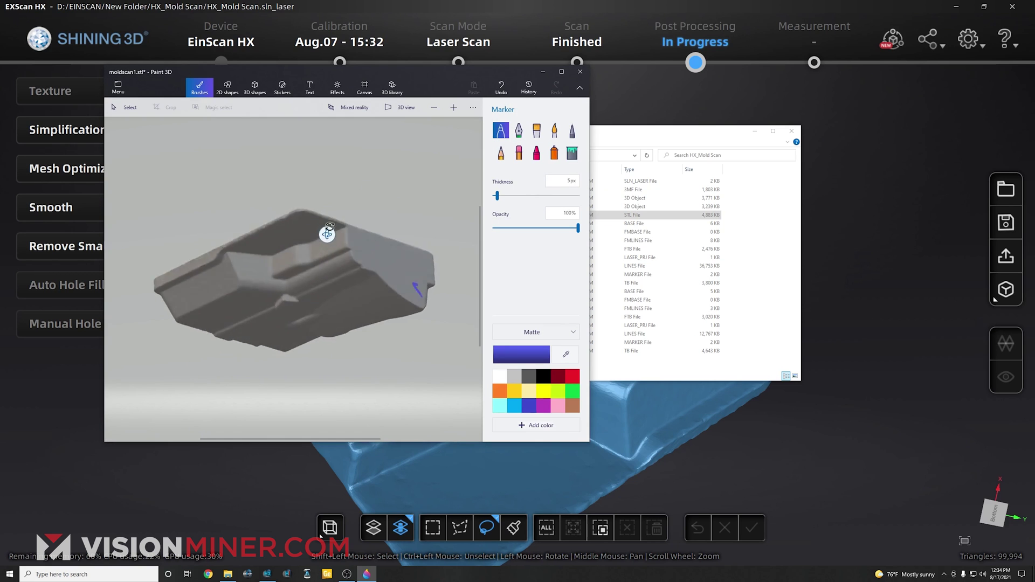
mouse_move(327, 234)
mouse_down()
mouse_move(383, 199)
mouse_move(351, 270)
mouse_move(393, 308)
mouse_move(275, 225)
mouse_move(273, 179)
mouse_up()
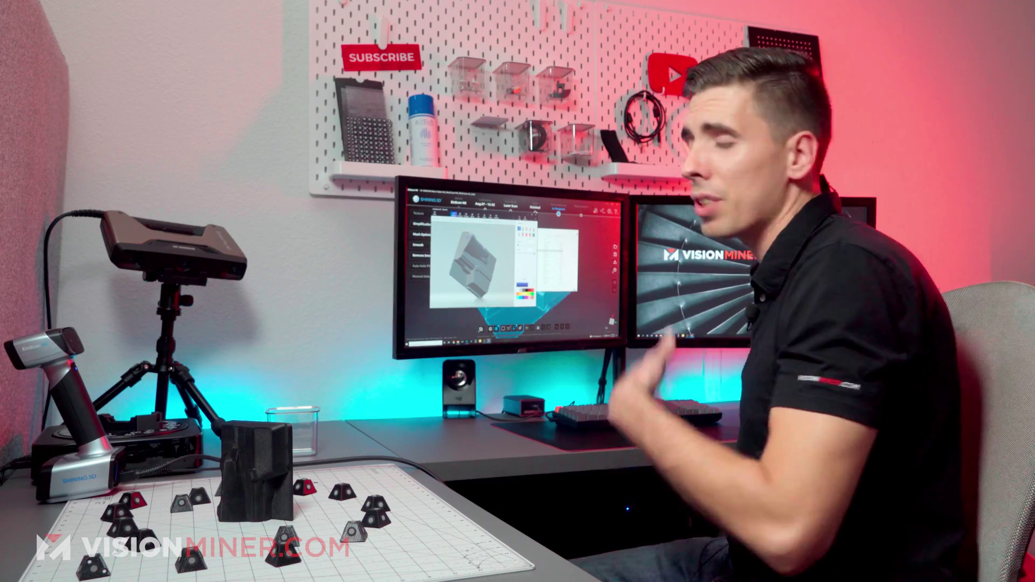